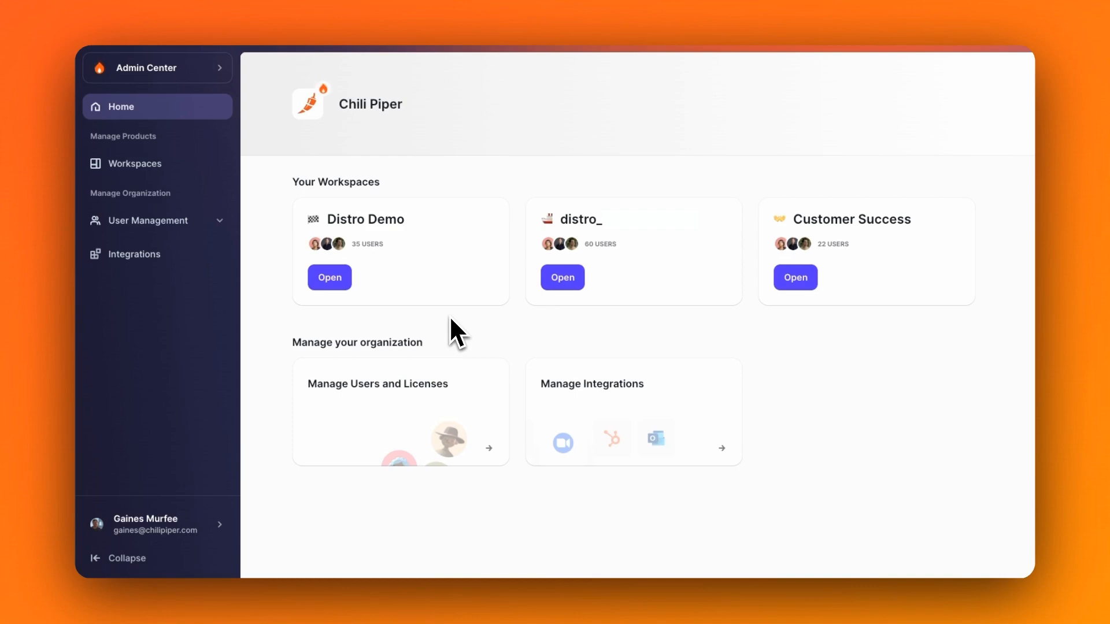
Open the NA Enterprise team in the Distro Demo workspace and add the user listed two rows below the existing in-team member
{"action": "left_click", "coordinate": [340, 284]}
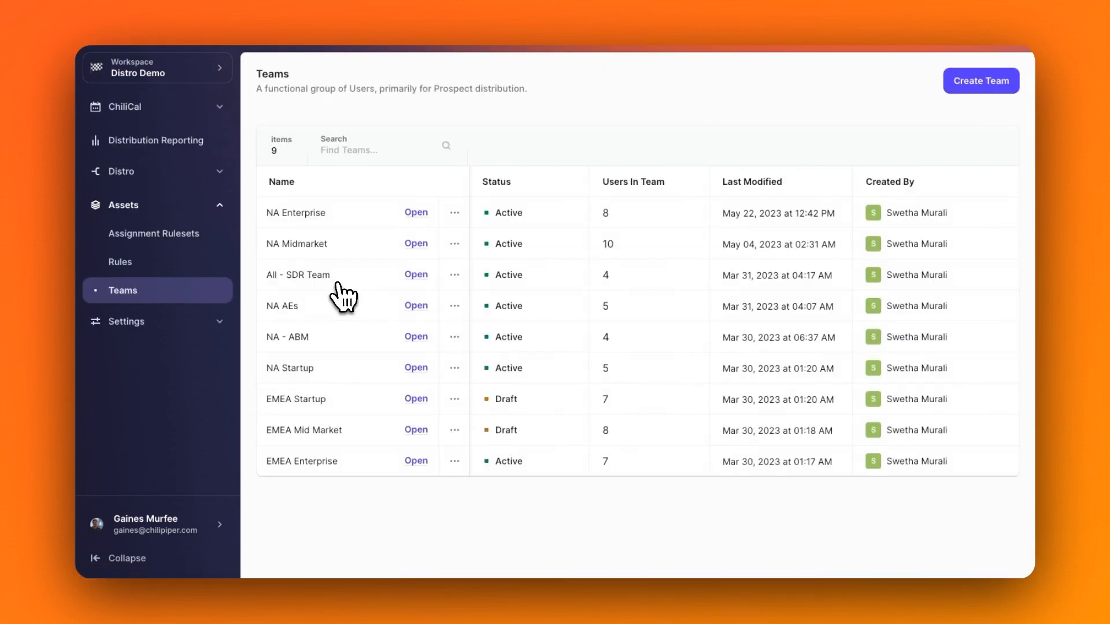
{"action": "left_click", "coordinate": [416, 213]}
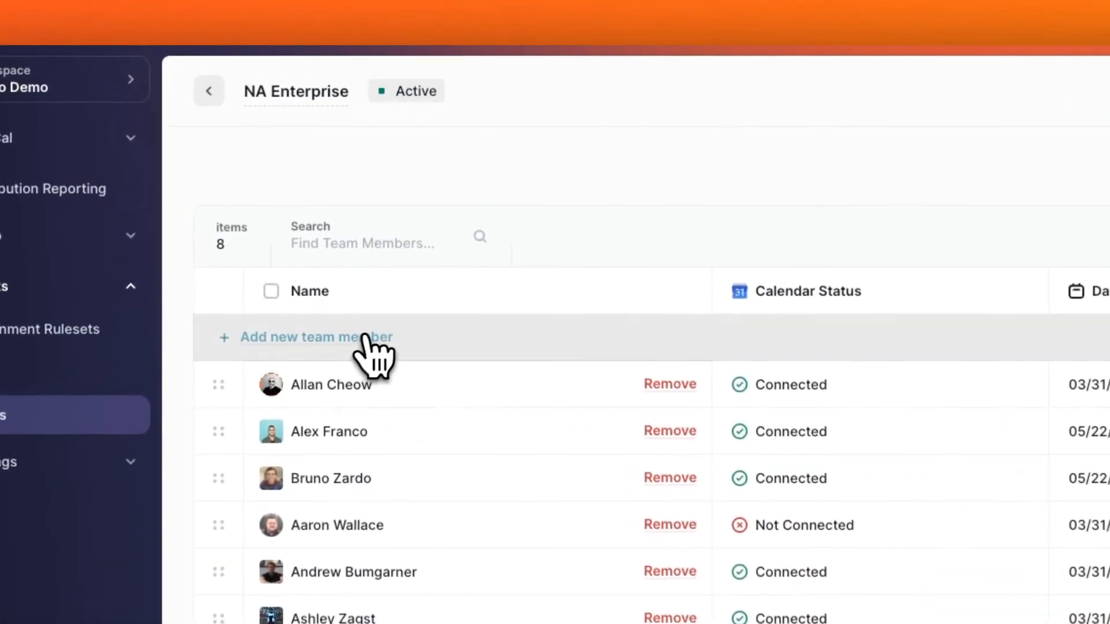
{"action": "left_click", "coordinate": [360, 324]}
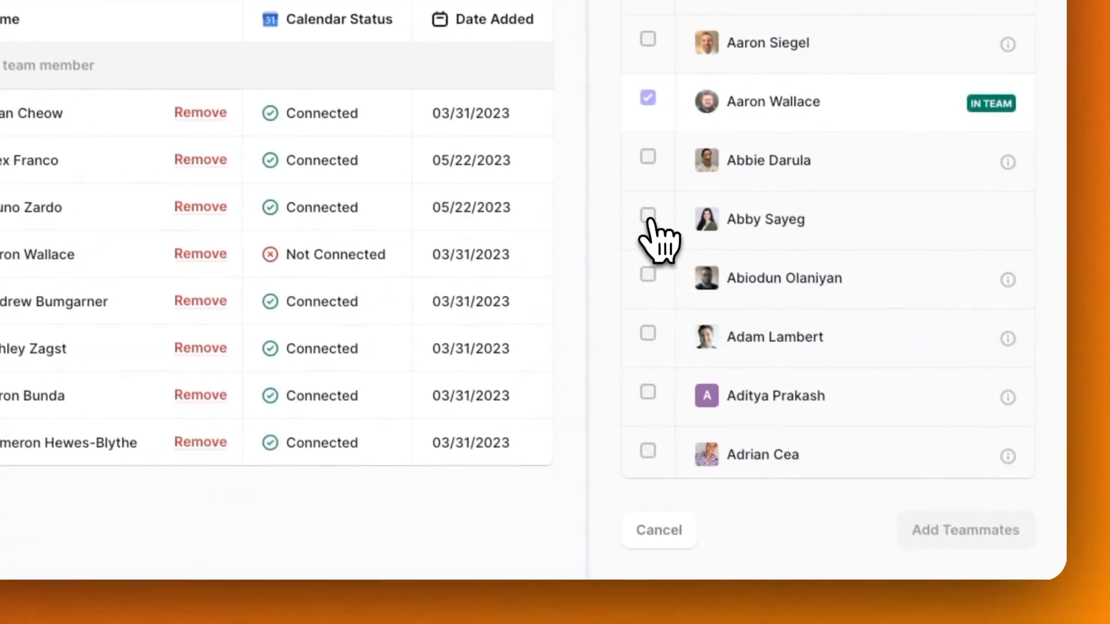
{"action": "left_click", "coordinate": [648, 215]}
{"action": "scroll", "coordinate": [648, 220], "scroll_direction": "up", "scroll_amount": 1}
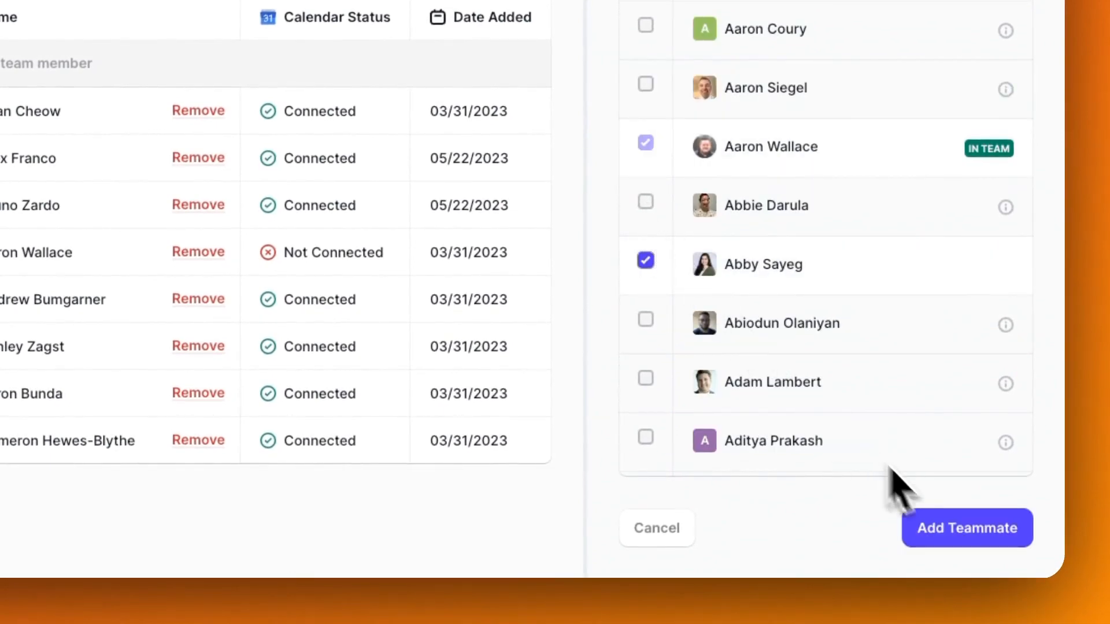
{"action": "left_click", "coordinate": [950, 523]}
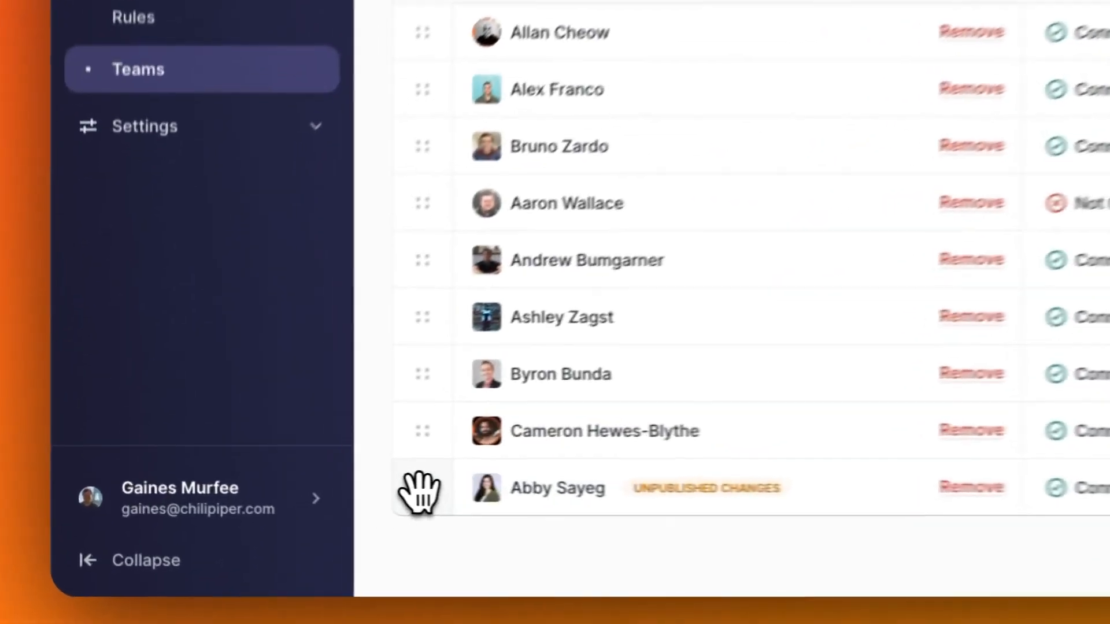
Reorder the team so the newly added member is first and the member who headed the list is third
{"action": "left_click_drag", "start_coordinate": [277, 519], "coordinate": [280, 465]}
{"action": "left_click_drag", "start_coordinate": [453, 376], "coordinate": [452, 88]}
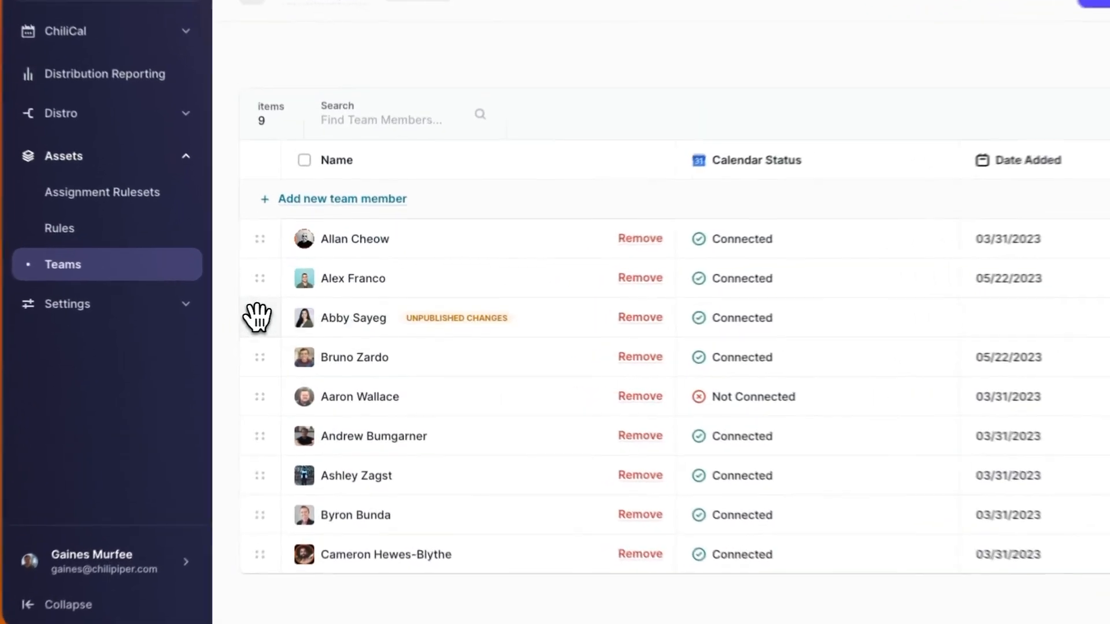
{"action": "left_click_drag", "start_coordinate": [278, 332], "coordinate": [247, 215]}
{"action": "left_click_drag", "start_coordinate": [247, 265], "coordinate": [254, 313]}
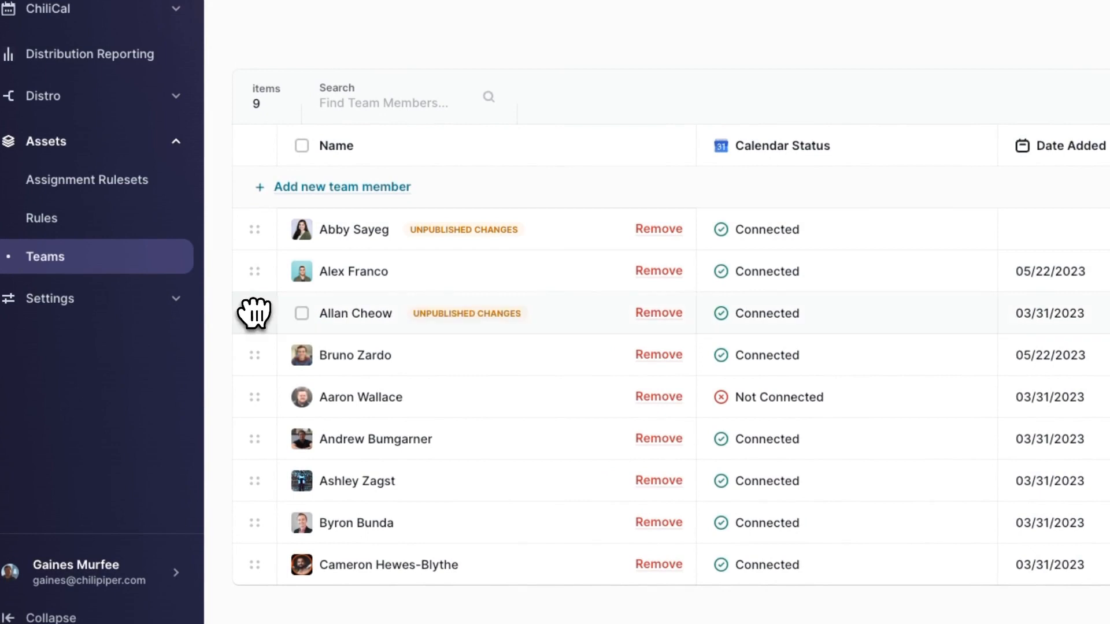
{"action": "left_click", "coordinate": [301, 355]}
{"action": "left_click", "coordinate": [302, 439]}
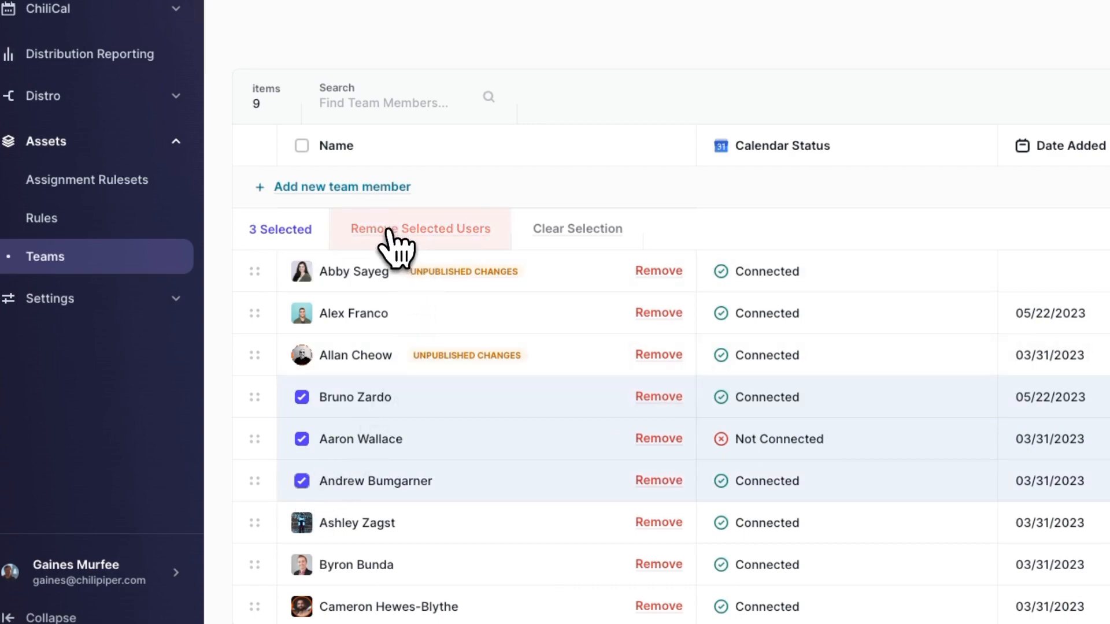
{"action": "left_click", "coordinate": [536, 229]}
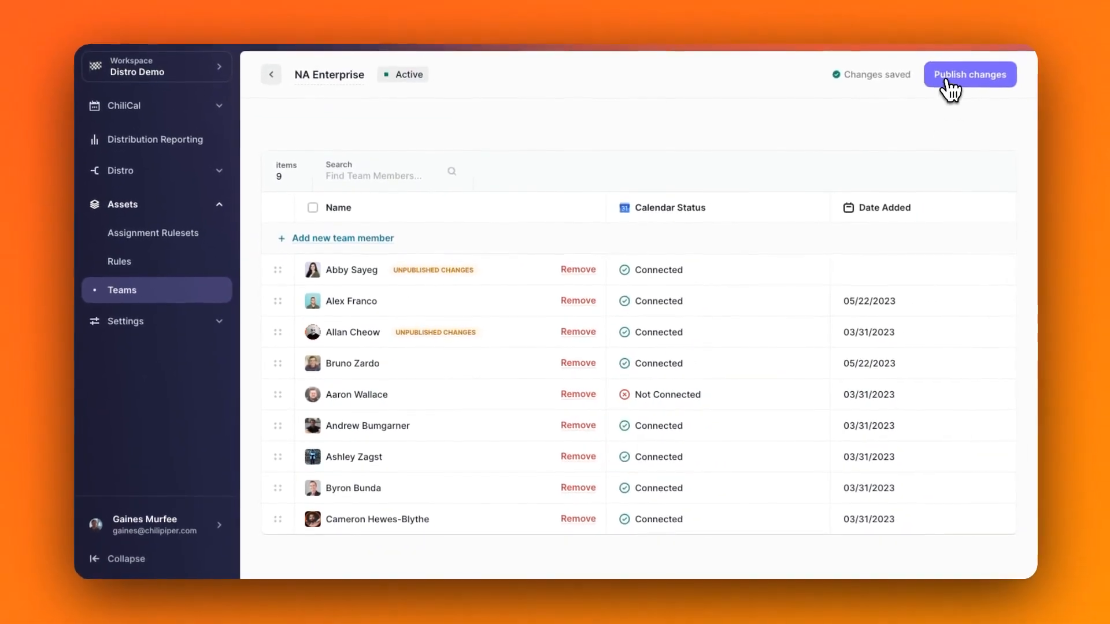
Publish the NA Enterprise team changes and open the Enterprise Event Leads rule
{"action": "left_click", "coordinate": [977, 75]}
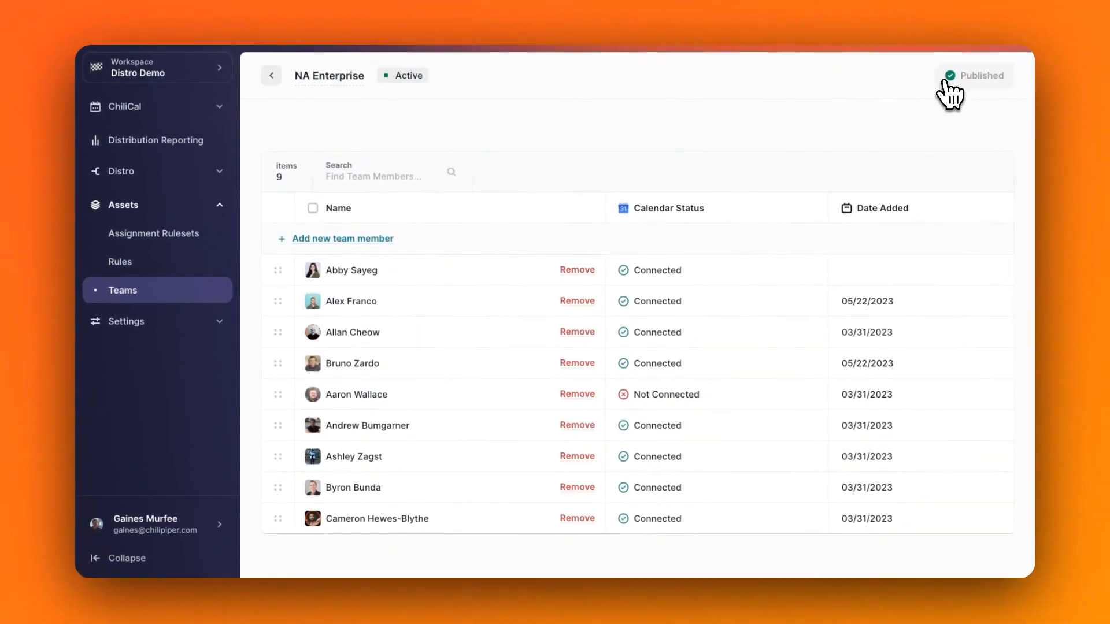
{"action": "left_click", "coordinate": [132, 268]}
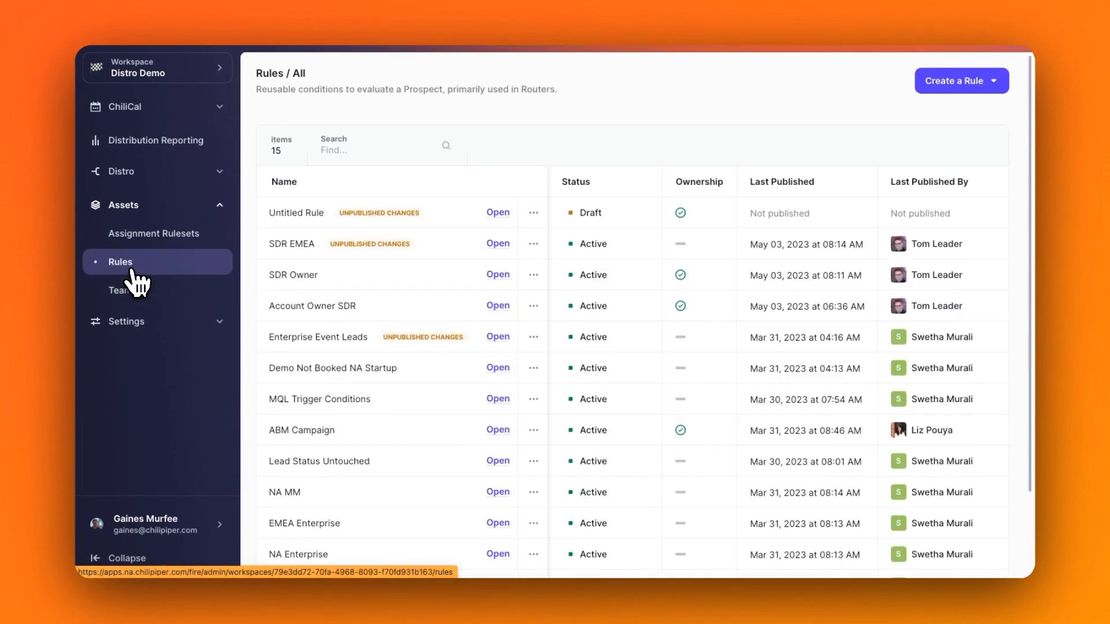
{"action": "left_click", "coordinate": [496, 338]}
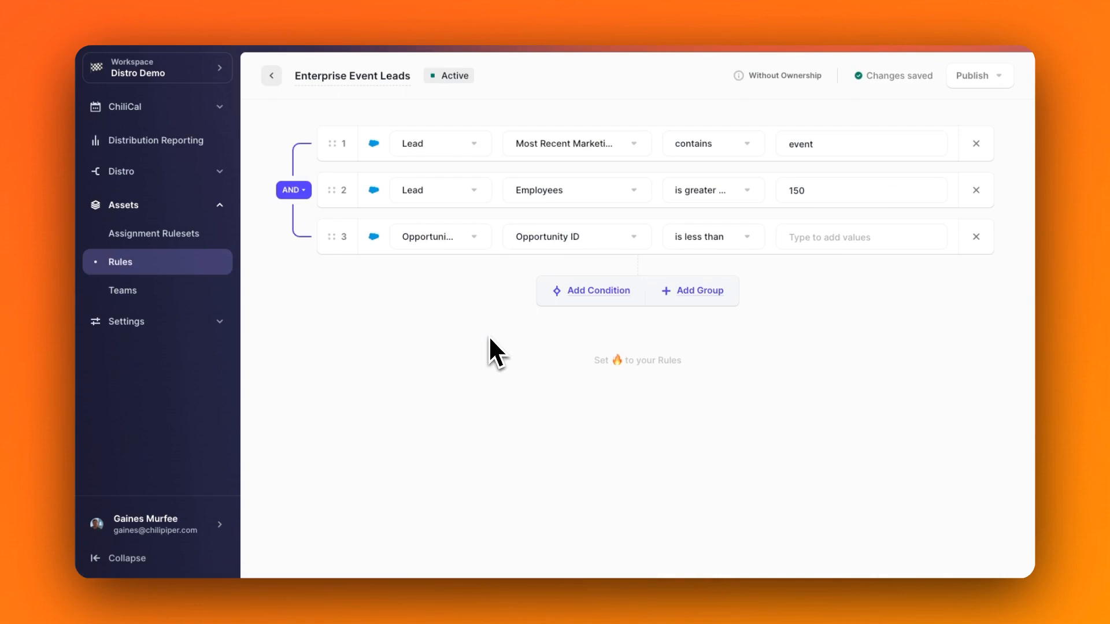
Add a fourth condition to the rule with object Account, field Account ID and operator "is less than"
{"action": "left_click", "coordinate": [599, 295]}
{"action": "left_click", "coordinate": [476, 289]}
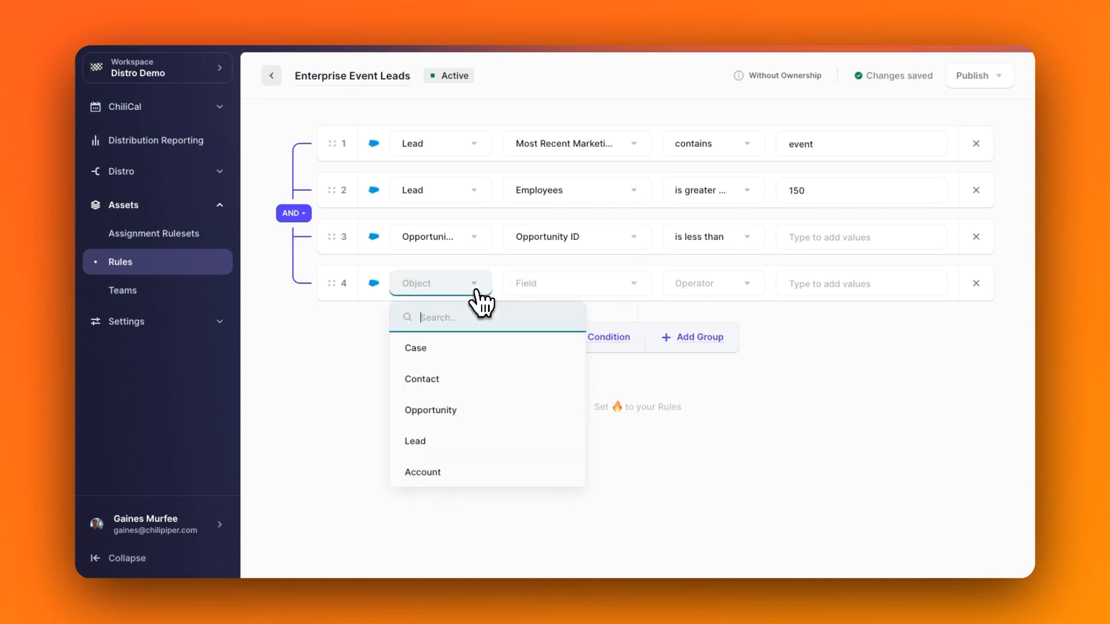
{"action": "left_click", "coordinate": [504, 472]}
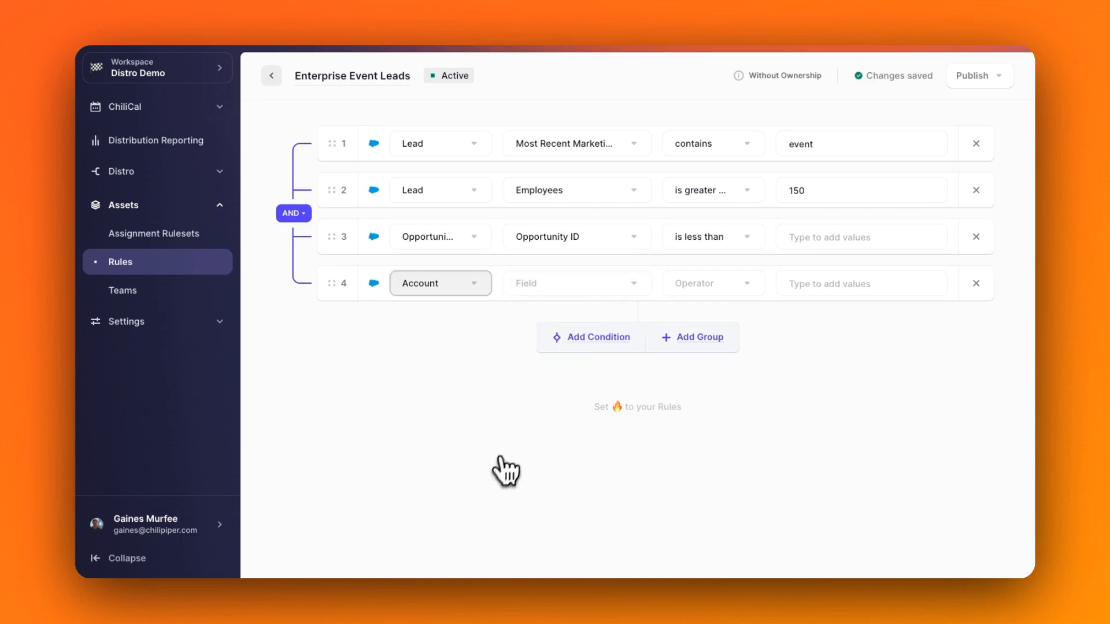
{"action": "left_click", "coordinate": [550, 292]}
{"action": "left_click", "coordinate": [550, 293]}
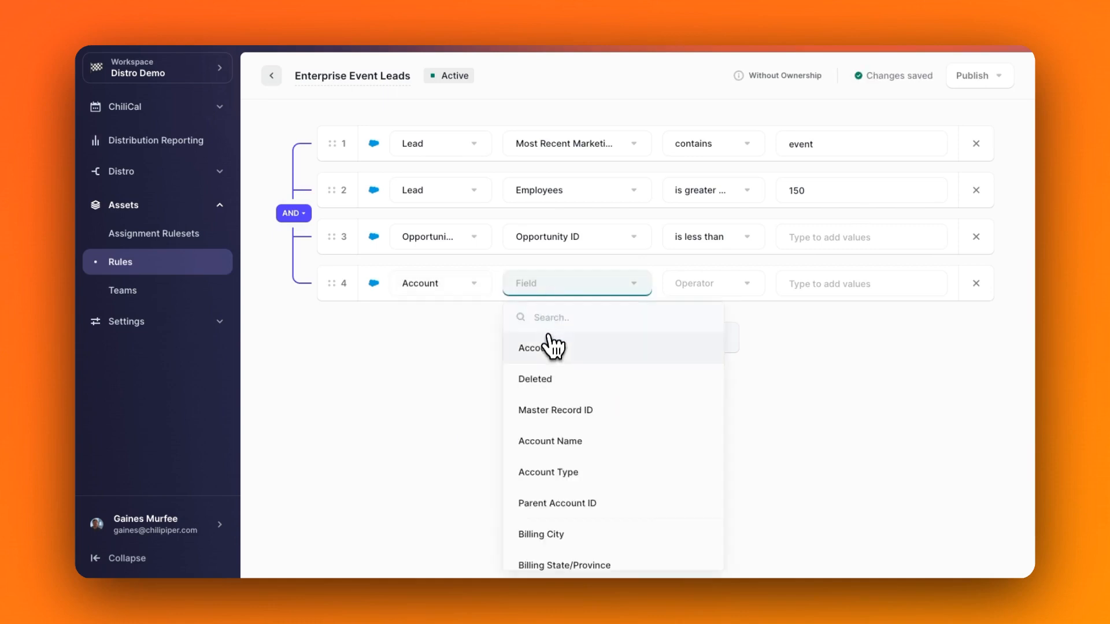
{"action": "left_click", "coordinate": [517, 347]}
{"action": "left_click", "coordinate": [730, 347]}
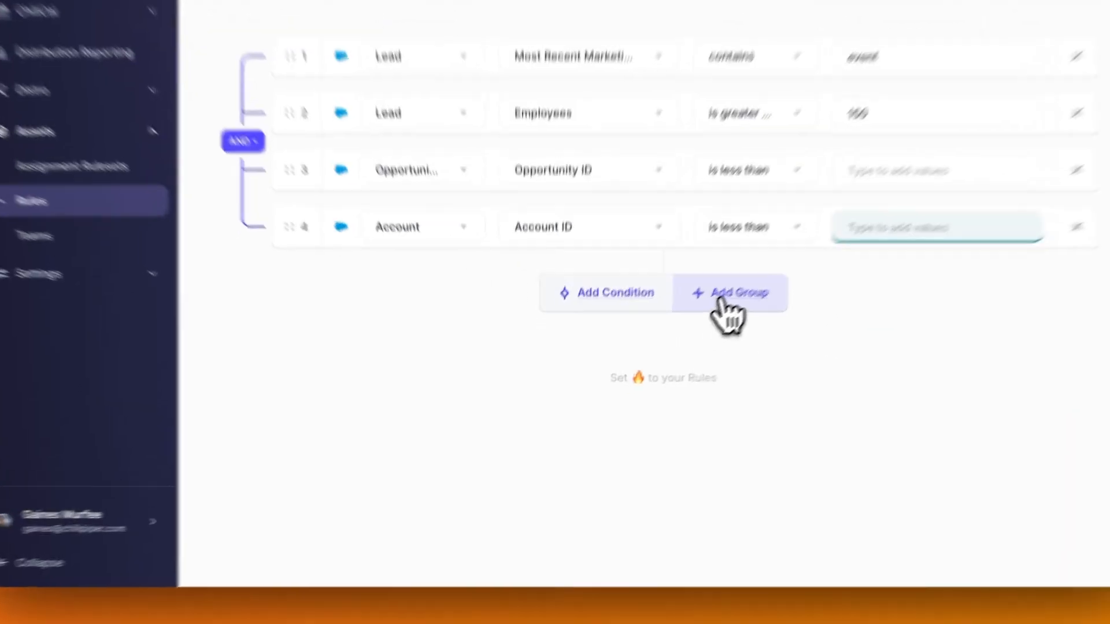
Add a group containing a sub-group with two blank conditions, plus one blank condition below the group
{"action": "left_click", "coordinate": [693, 337]}
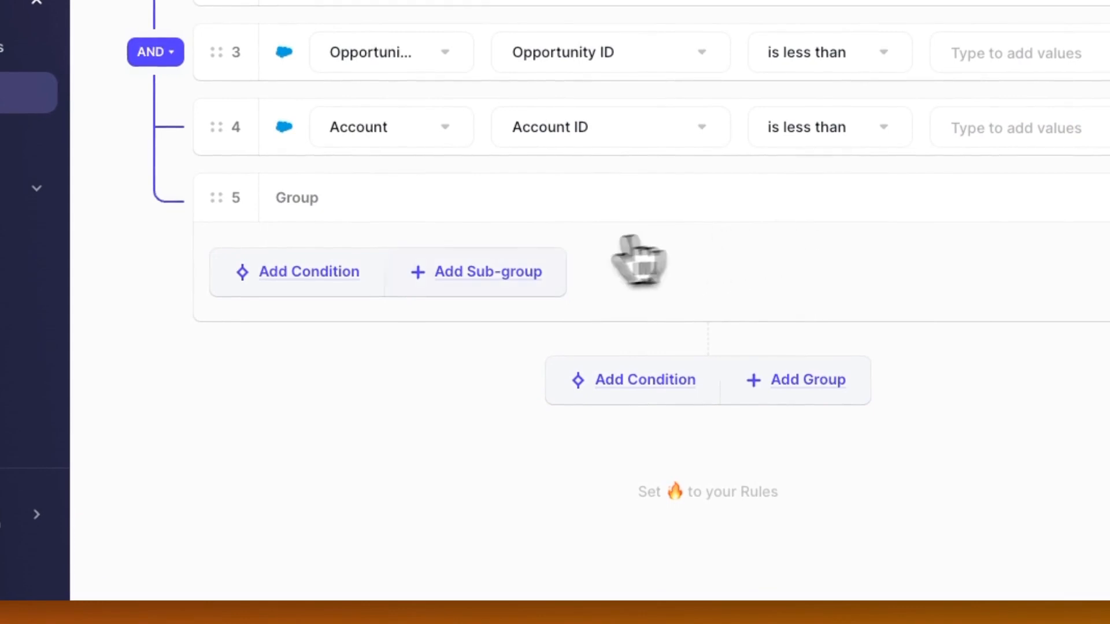
{"action": "left_click", "coordinate": [503, 272]}
{"action": "scroll", "coordinate": [488, 292], "scroll_direction": "down", "scroll_amount": 1}
{"action": "left_click", "coordinate": [321, 306]}
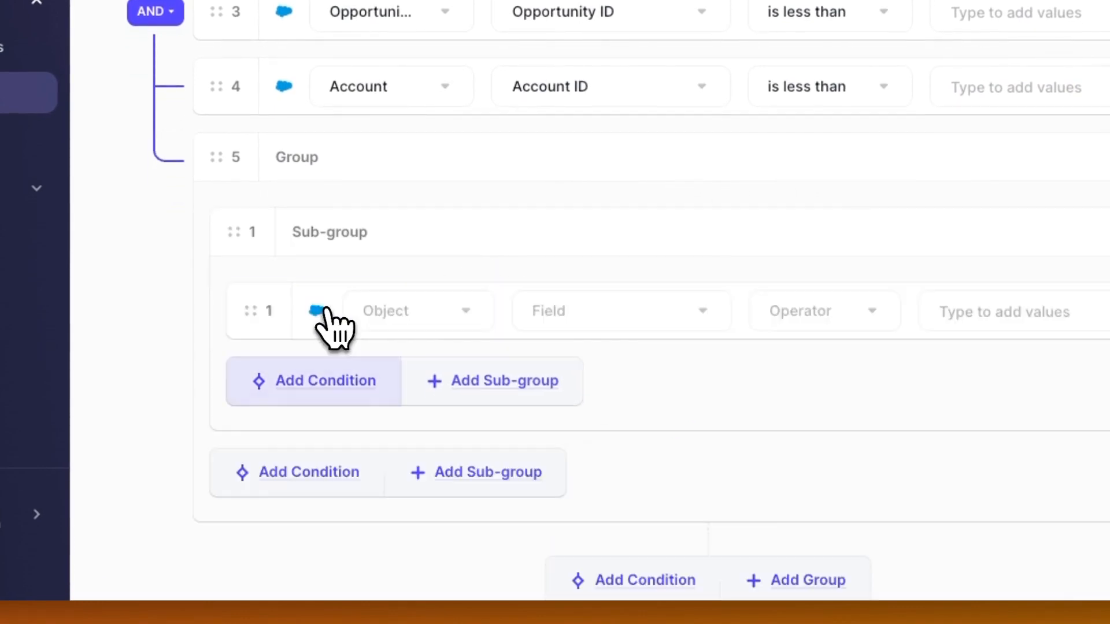
{"action": "scroll", "coordinate": [335, 329], "scroll_direction": "down", "scroll_amount": 3}
{"action": "left_click", "coordinate": [321, 267]}
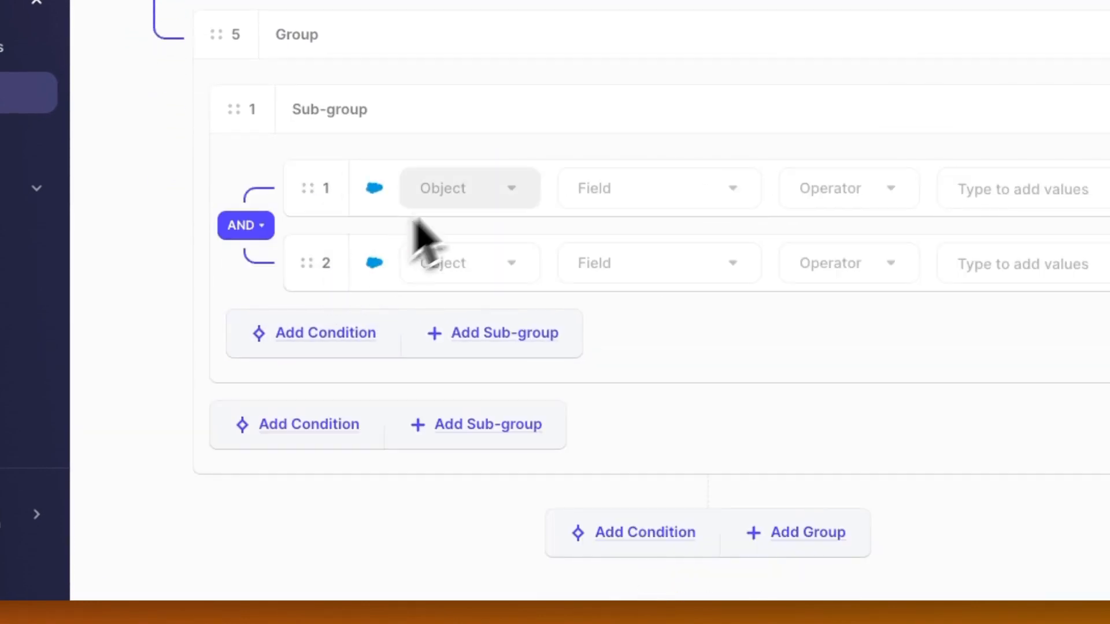
{"action": "left_click", "coordinate": [595, 536]}
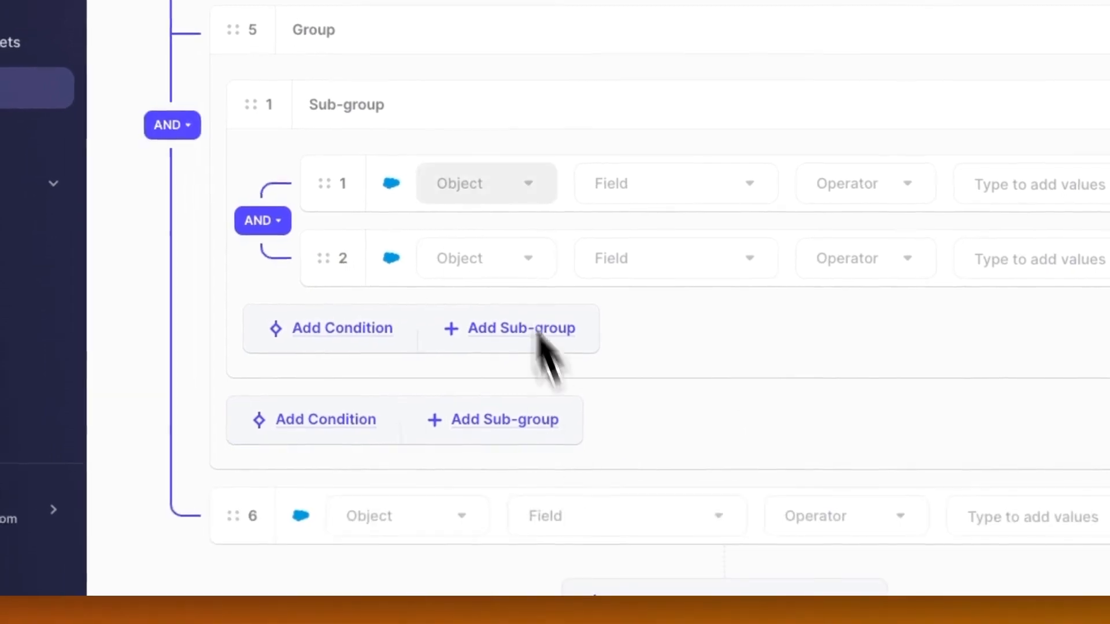
Switch the sub-group's operator to OR, and try OR as the rule's outer operator before returning it to AND
{"action": "scroll", "coordinate": [460, 176], "scroll_direction": "up", "scroll_amount": 3}
{"action": "scroll", "coordinate": [455, 171], "scroll_direction": "down", "scroll_amount": 4}
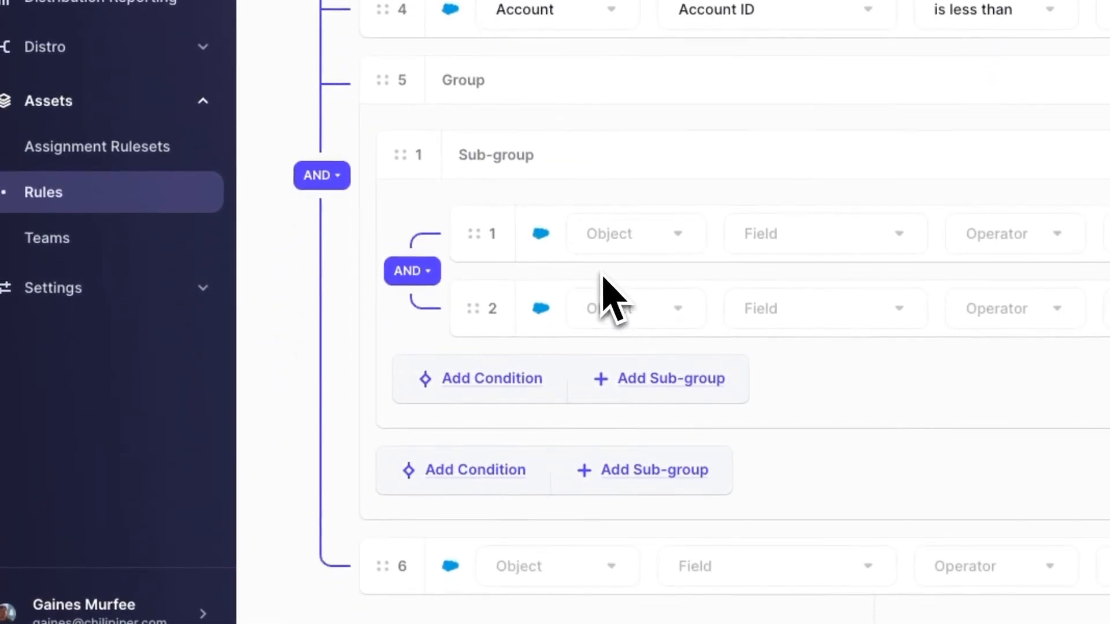
{"action": "scroll", "coordinate": [604, 289], "scroll_direction": "up", "scroll_amount": 2}
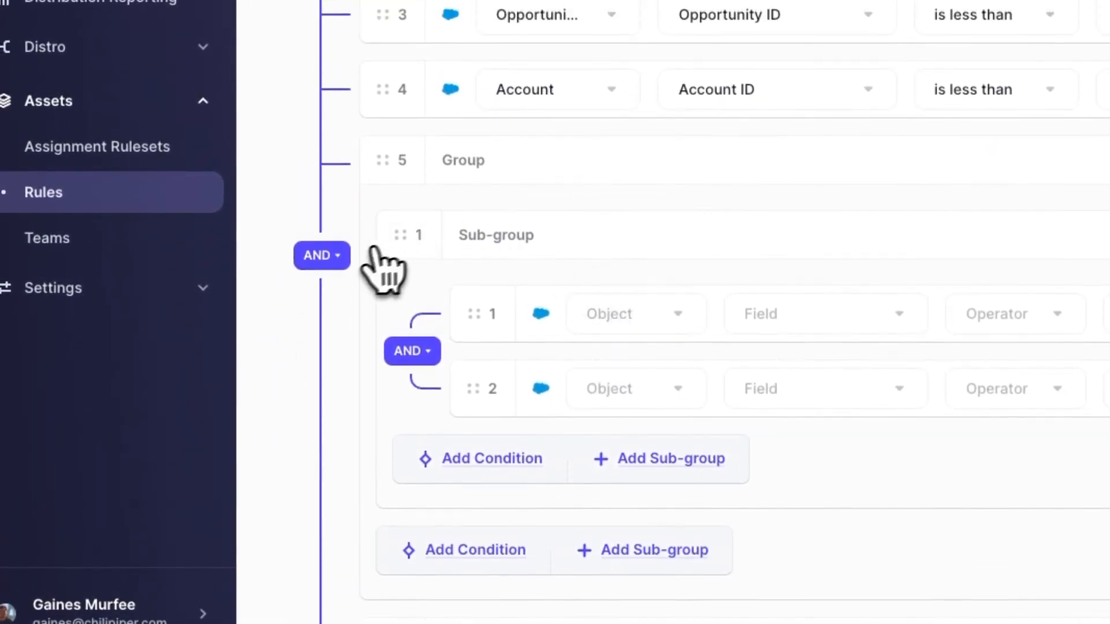
{"action": "left_click", "coordinate": [345, 258]}
{"action": "left_click", "coordinate": [413, 357]}
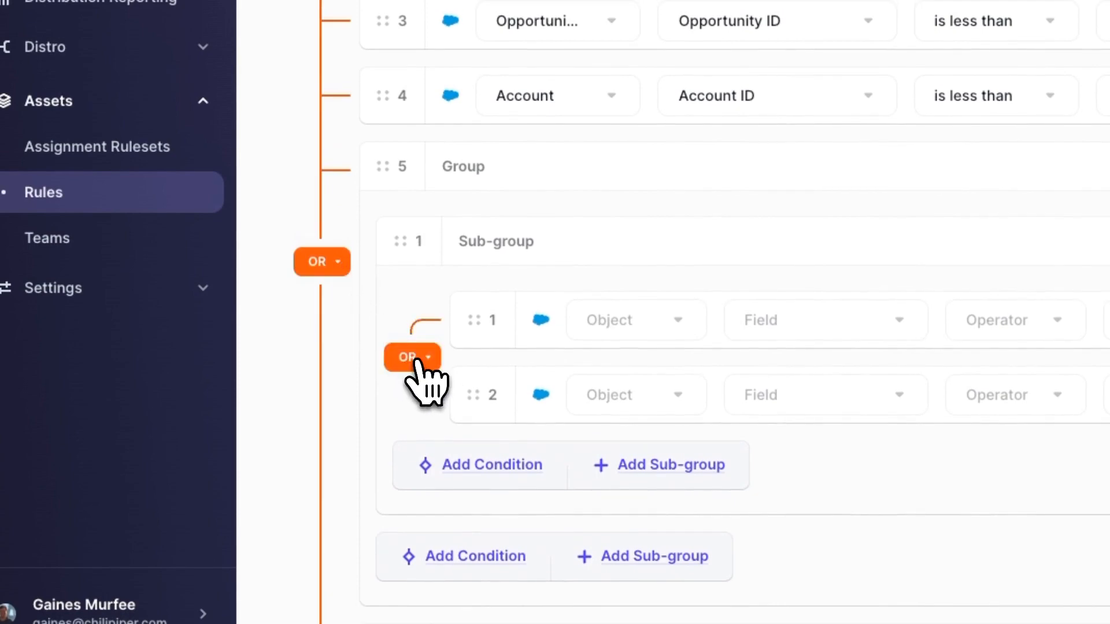
{"action": "scroll", "coordinate": [445, 324], "scroll_direction": "up", "scroll_amount": 2}
{"action": "left_click", "coordinate": [322, 352]}
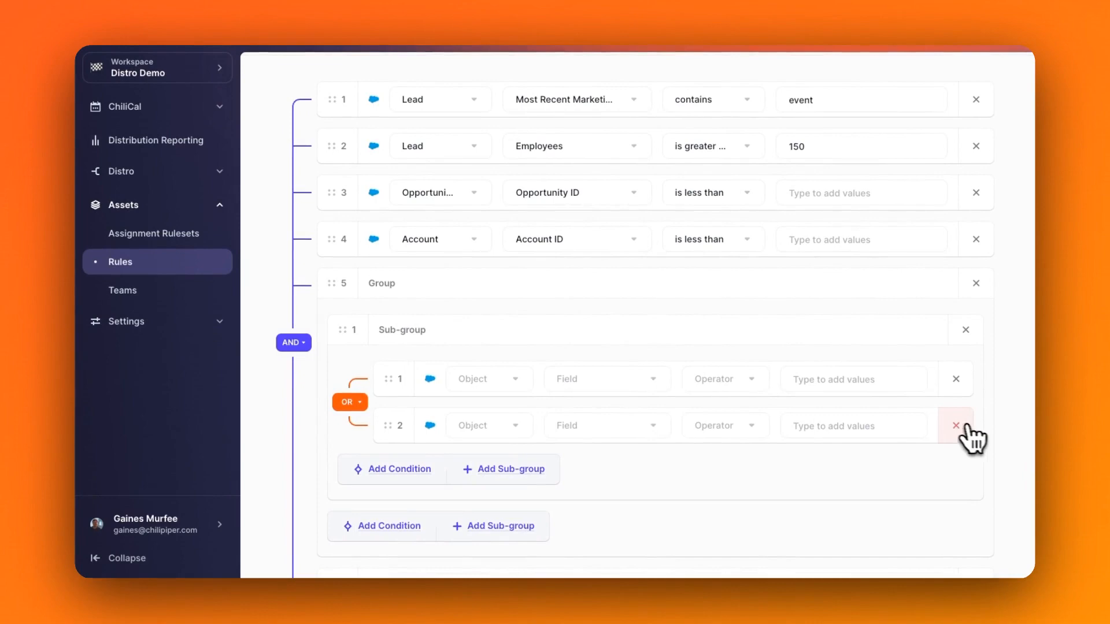
Remove the whole group, the blank condition, and the Account ID and Opportunity ID conditions, leaving only the two Lead conditions
{"action": "left_click", "coordinate": [959, 426]}
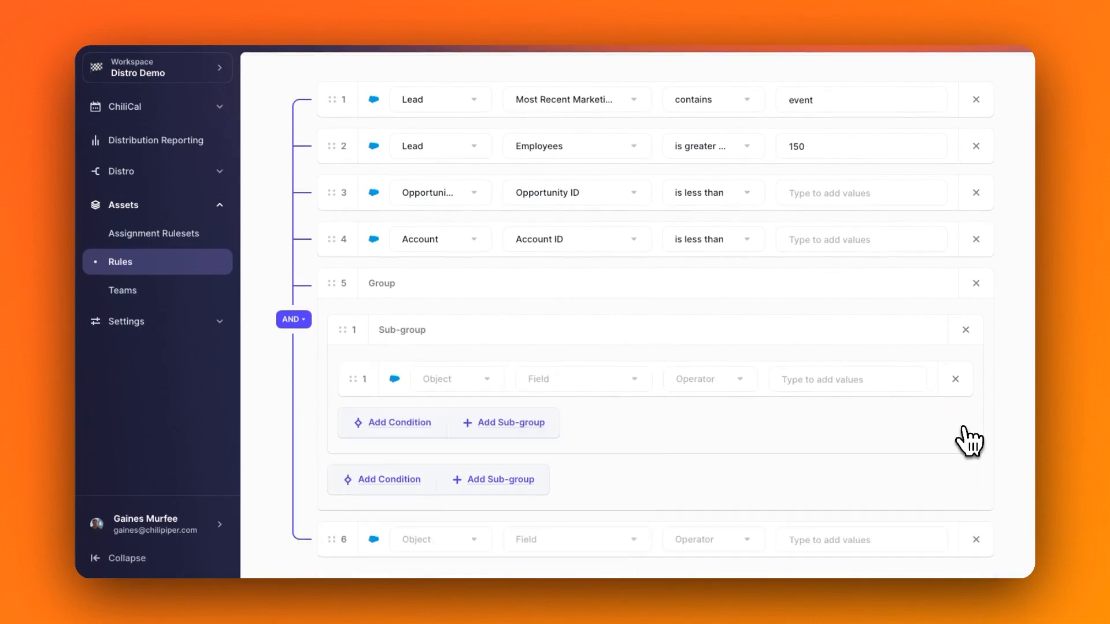
{"action": "left_click", "coordinate": [960, 387]}
{"action": "left_click", "coordinate": [974, 283]}
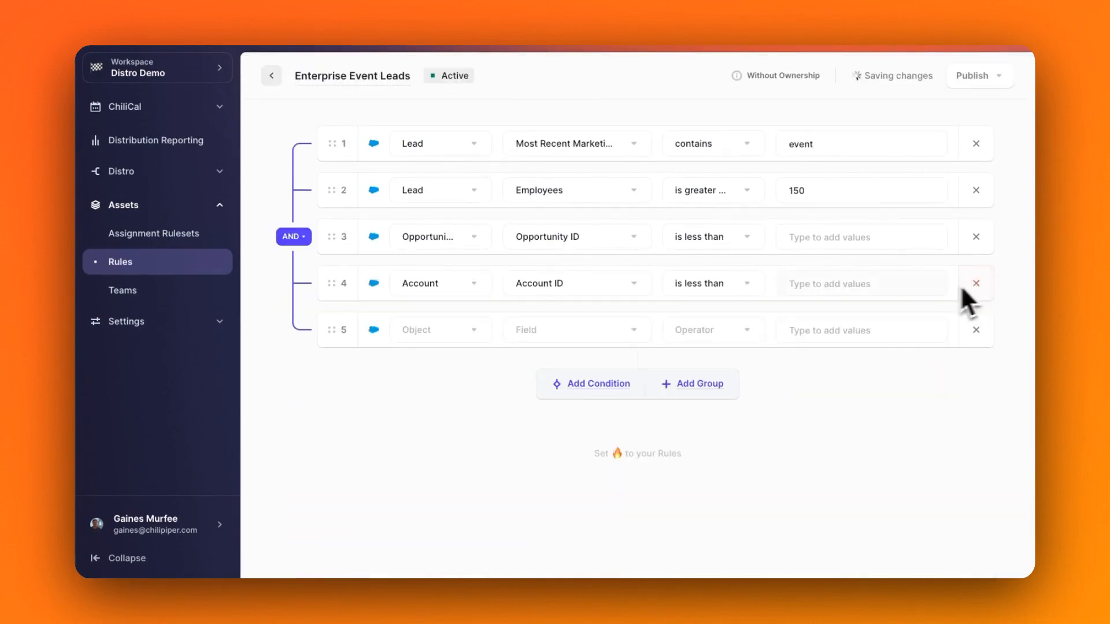
{"action": "left_click", "coordinate": [977, 322]}
{"action": "left_click", "coordinate": [978, 283]}
{"action": "left_click", "coordinate": [976, 237]}
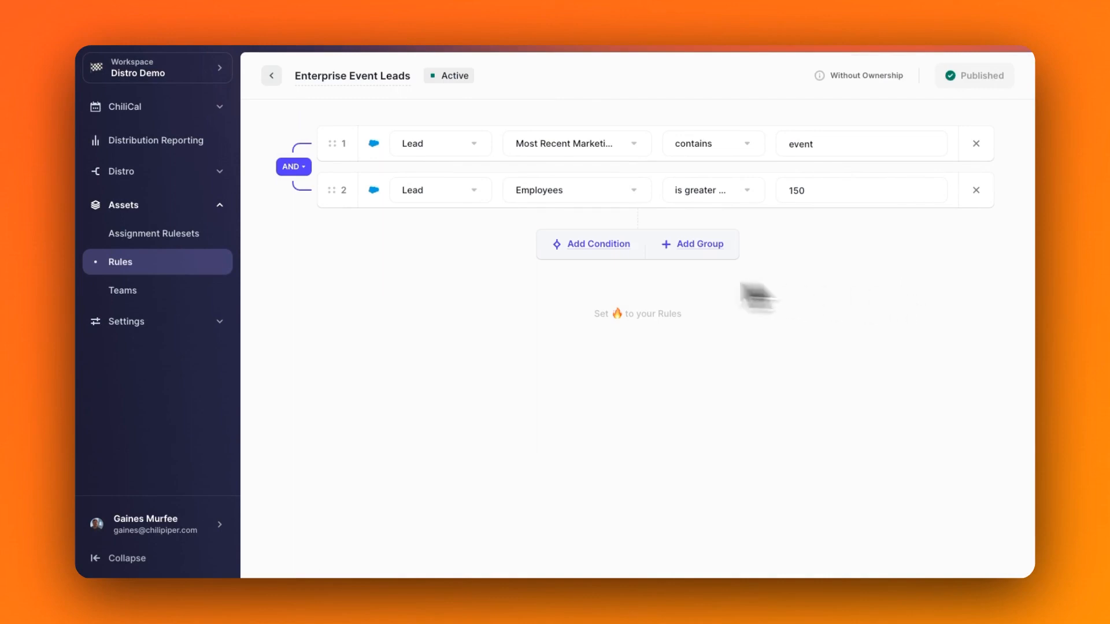
Open the MQL Assingment Criteria assignment ruleset and view the rule choices for its first entry, keeping NA Startup
{"action": "left_click", "coordinate": [185, 249]}
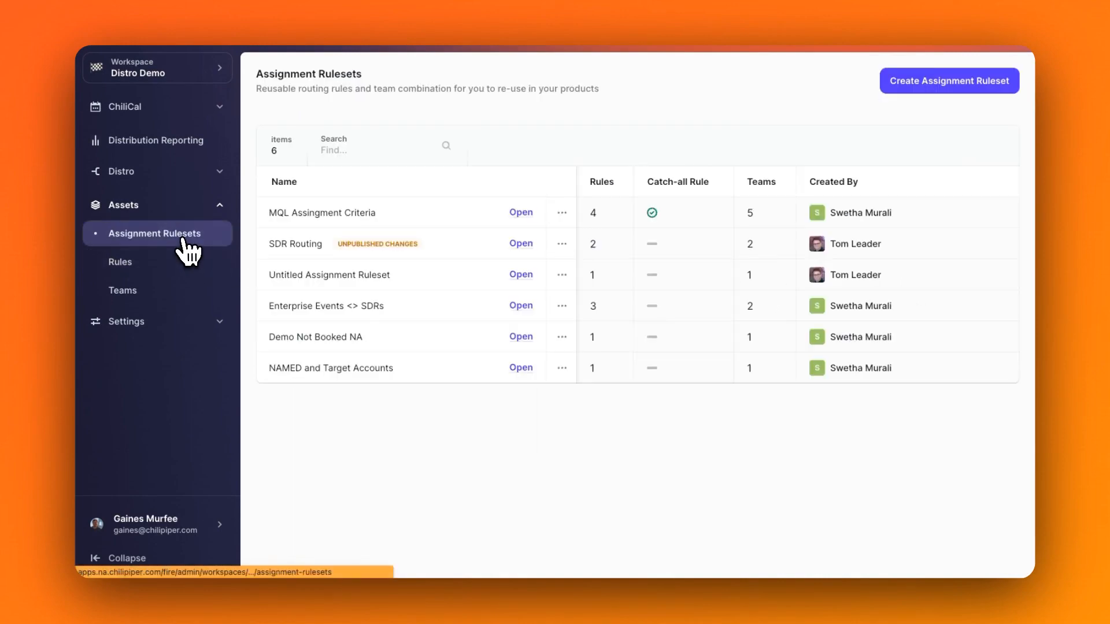
{"action": "left_click", "coordinate": [520, 214]}
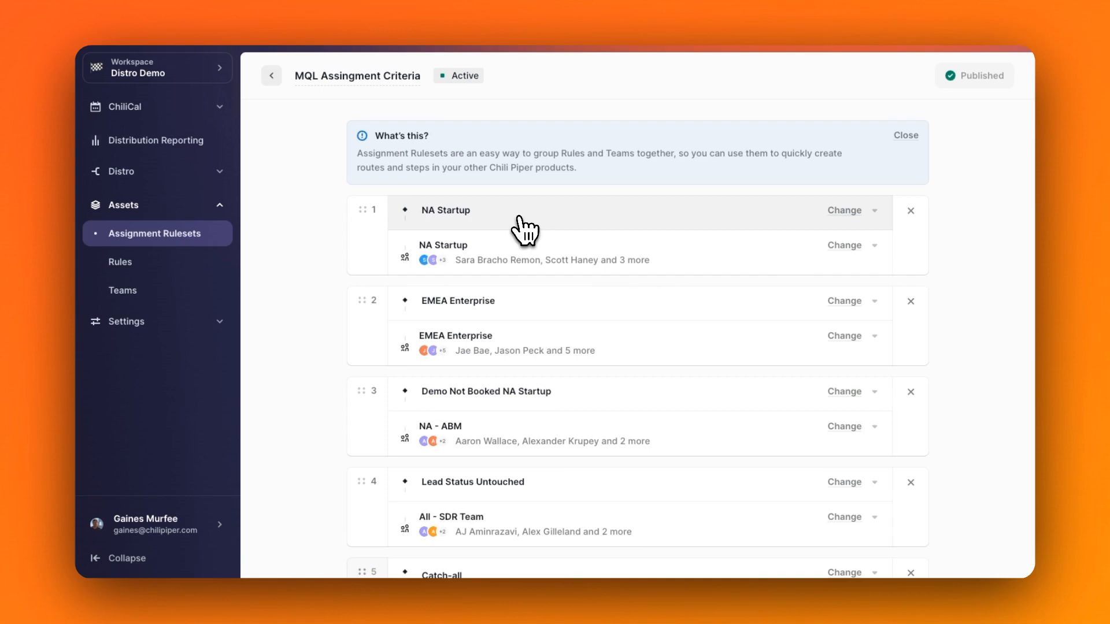
{"action": "left_click", "coordinate": [519, 216]}
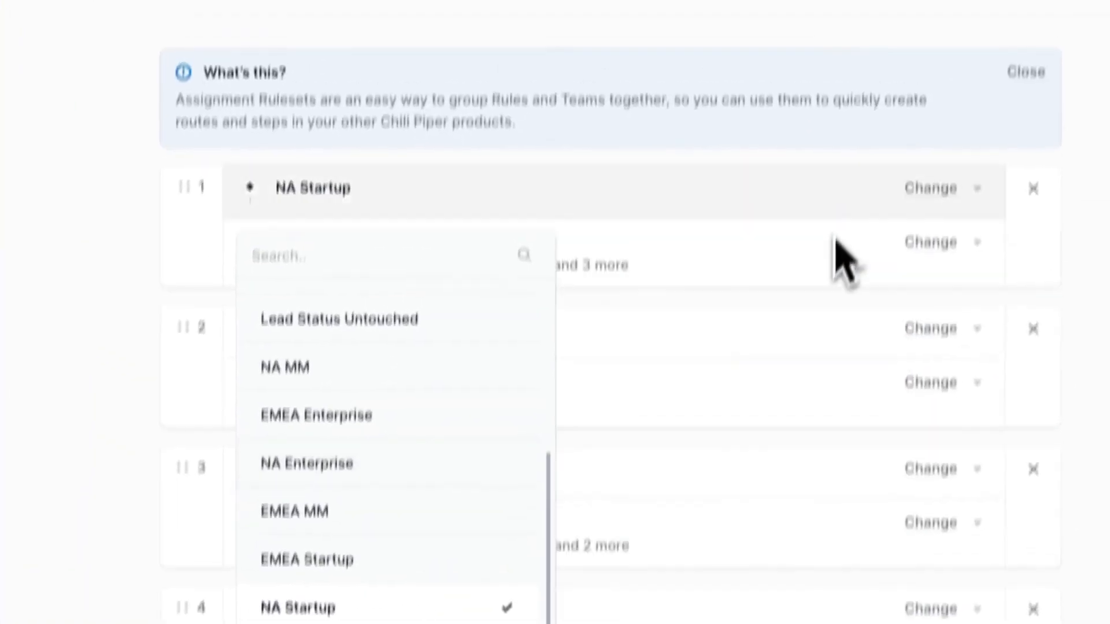
{"action": "left_click", "coordinate": [801, 220]}
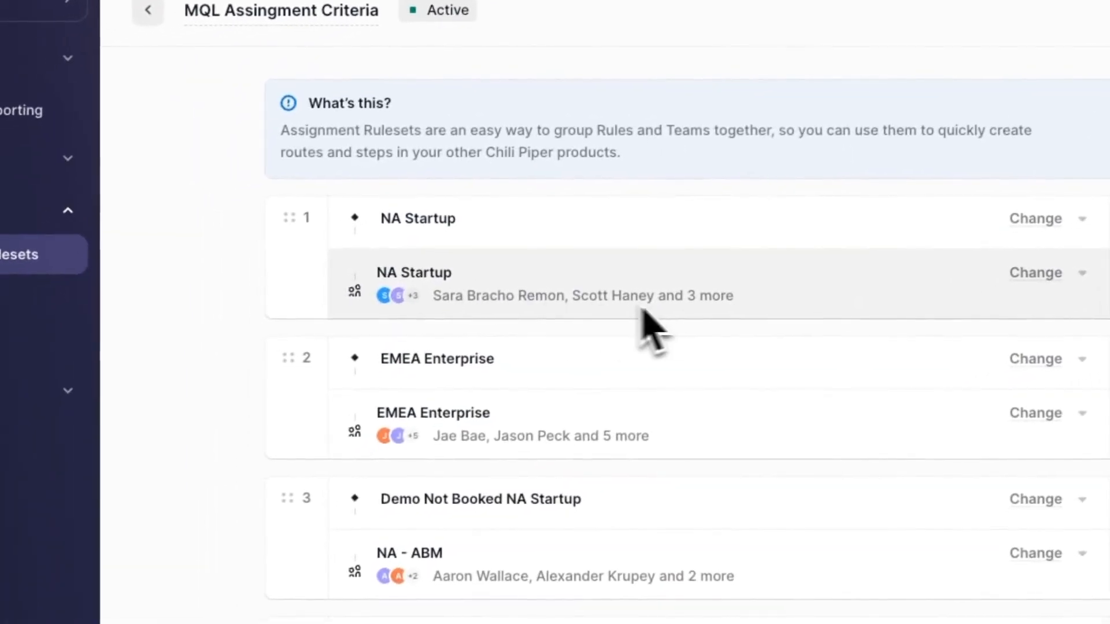
Add a new entry above the Catch-all in the ruleset and open its list of rules without choosing one
{"action": "scroll", "coordinate": [688, 306], "scroll_direction": "down", "scroll_amount": 2}
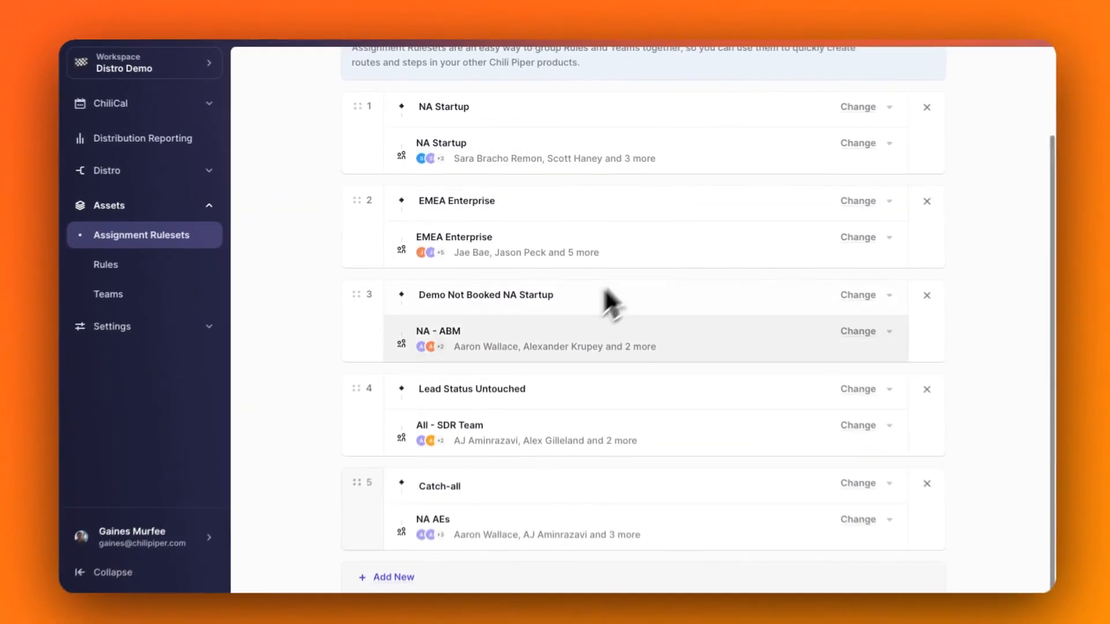
{"action": "left_click", "coordinate": [398, 563]}
{"action": "left_click", "coordinate": [468, 475]}
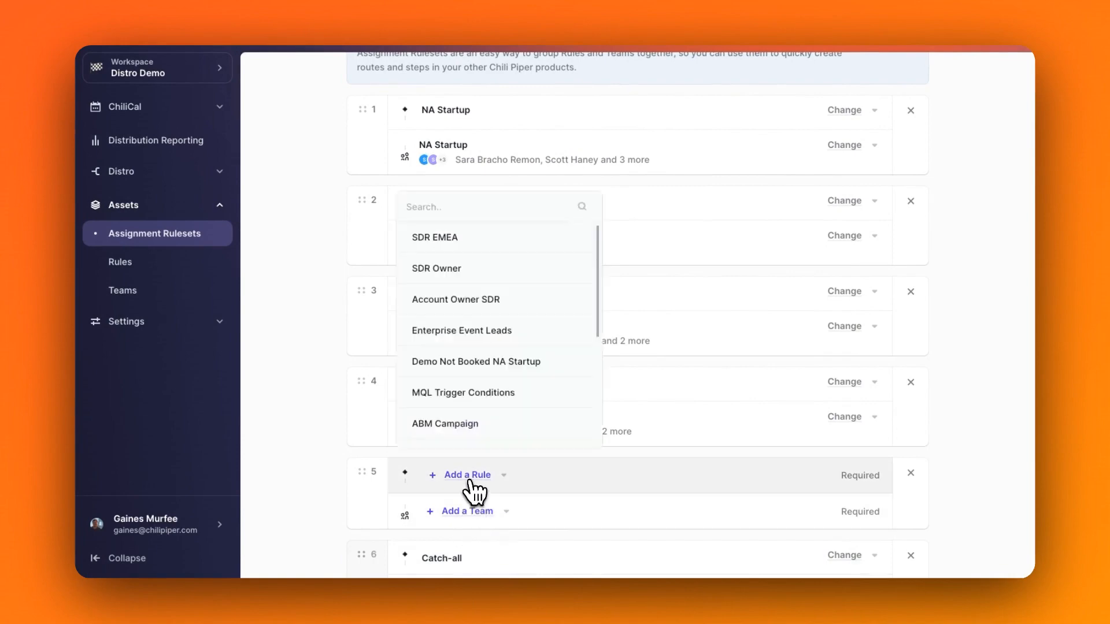
{"action": "left_click", "coordinate": [331, 449]}
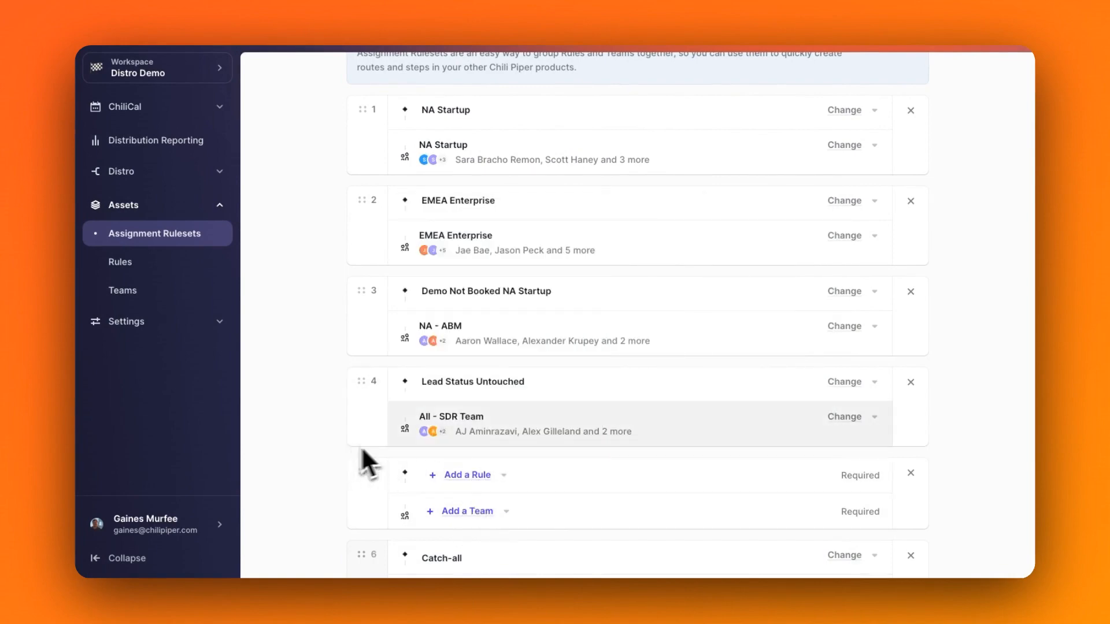
{"action": "scroll", "coordinate": [376, 444], "scroll_direction": "up", "scroll_amount": 3}
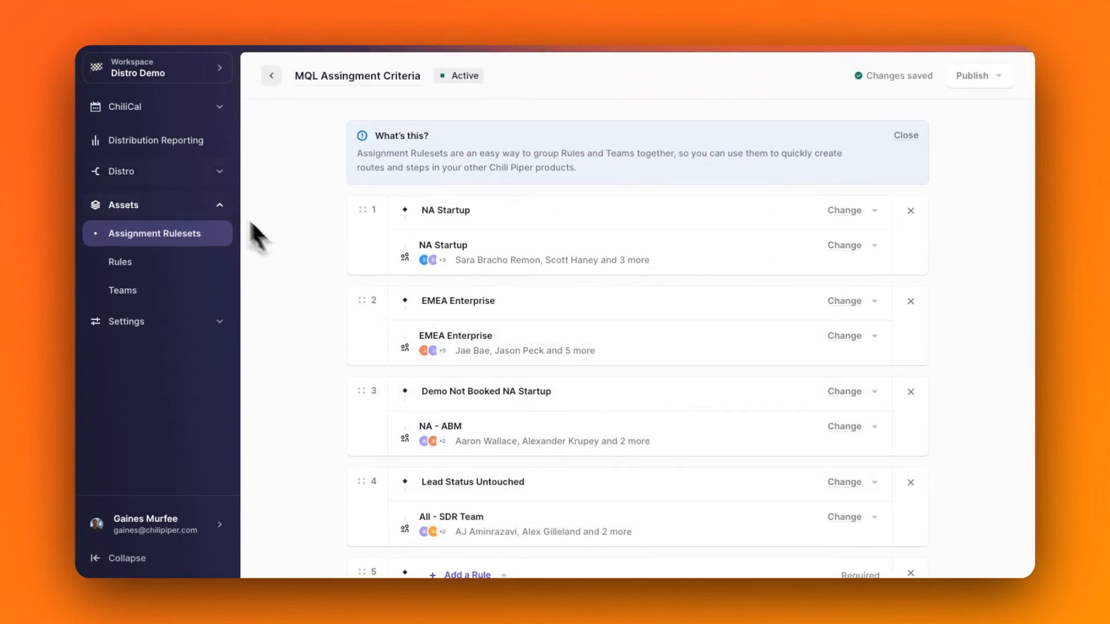
Open the Website Form - Didn't Book router in Distro
{"action": "left_click", "coordinate": [200, 174]}
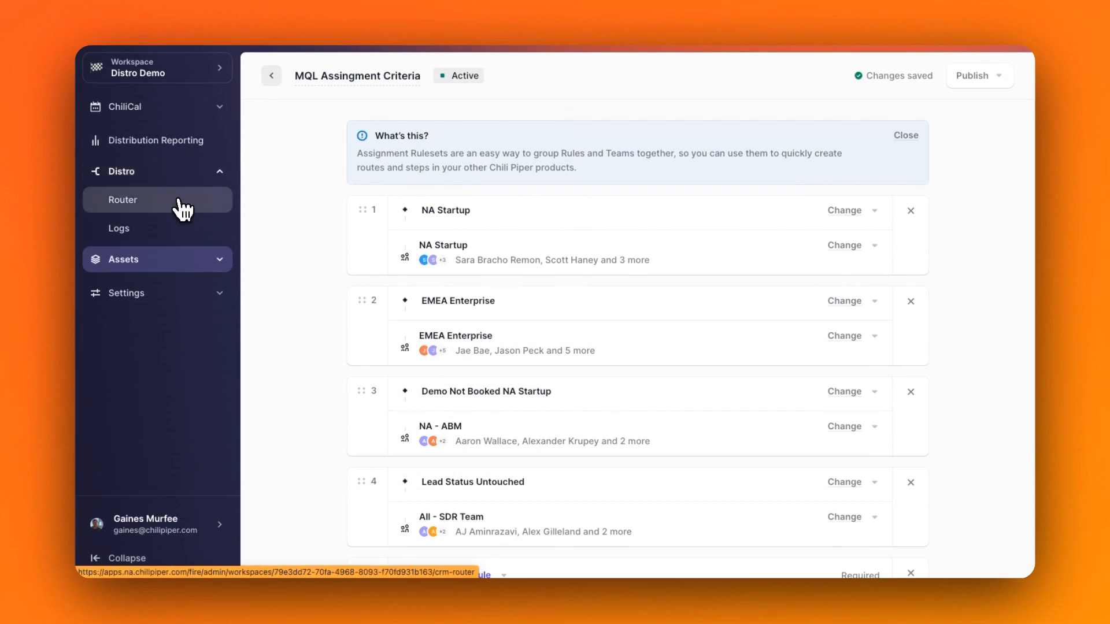
{"action": "left_click", "coordinate": [180, 200]}
{"action": "left_click", "coordinate": [515, 213]}
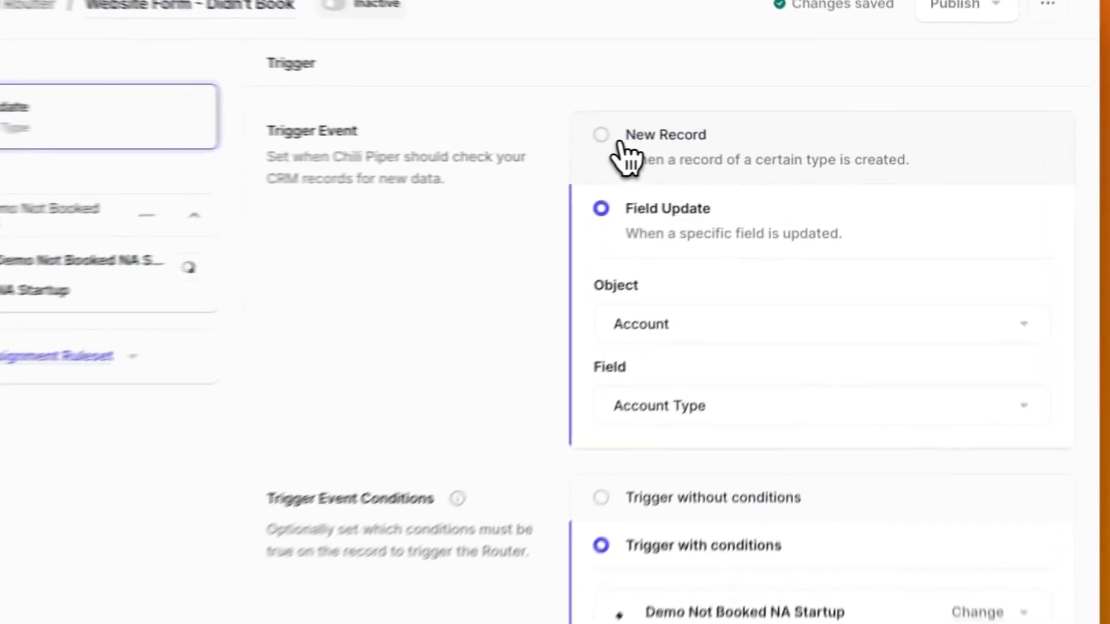
Try New Record as the trigger event and view its object choices, keeping Account
{"action": "left_click", "coordinate": [723, 166]}
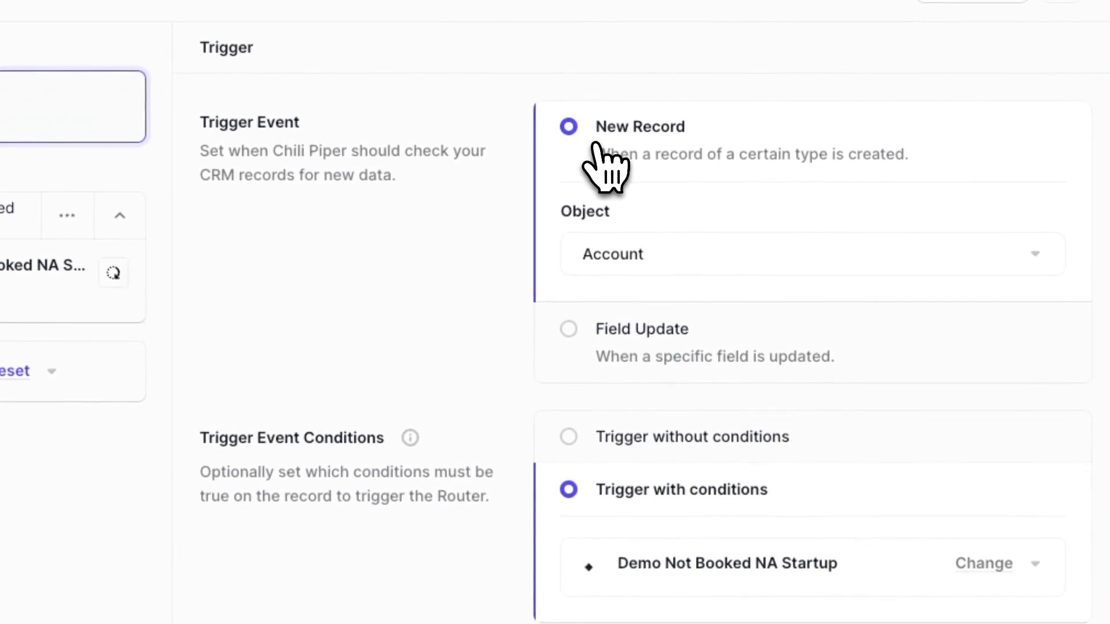
{"action": "left_click", "coordinate": [623, 254]}
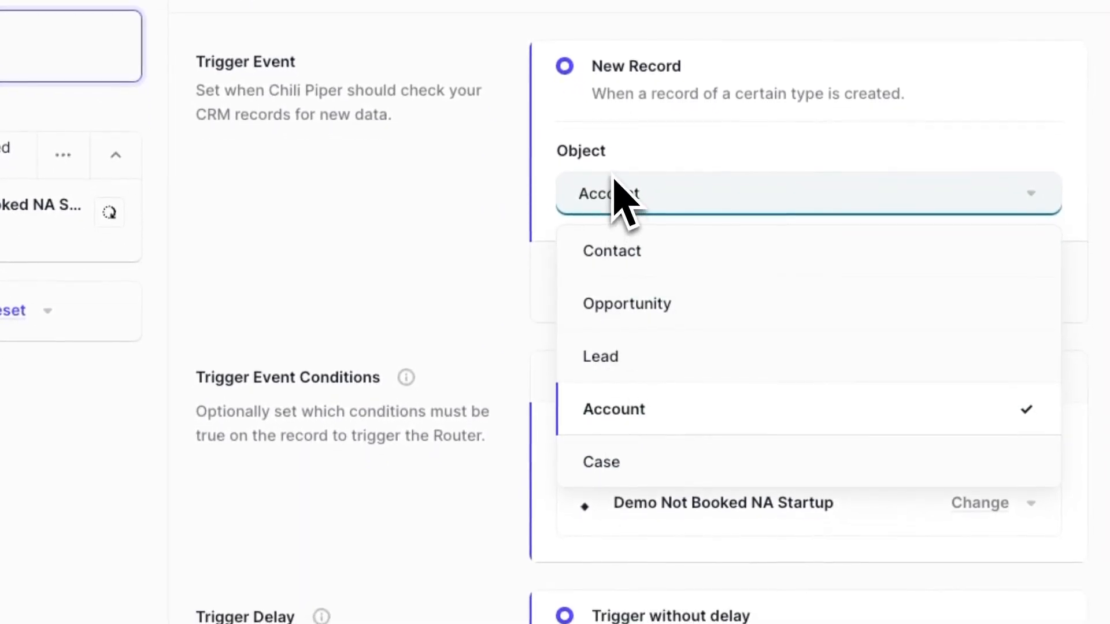
{"action": "left_click", "coordinate": [508, 164]}
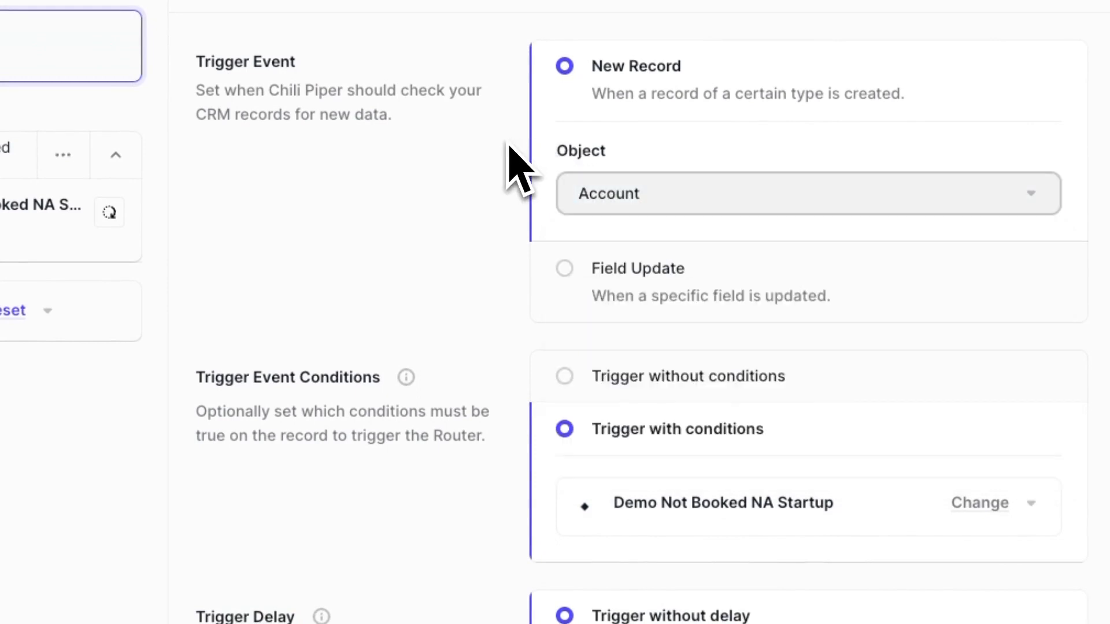
Set the trigger event to Field Update on the Account object with the Account Type field
{"action": "left_click", "coordinate": [565, 268]}
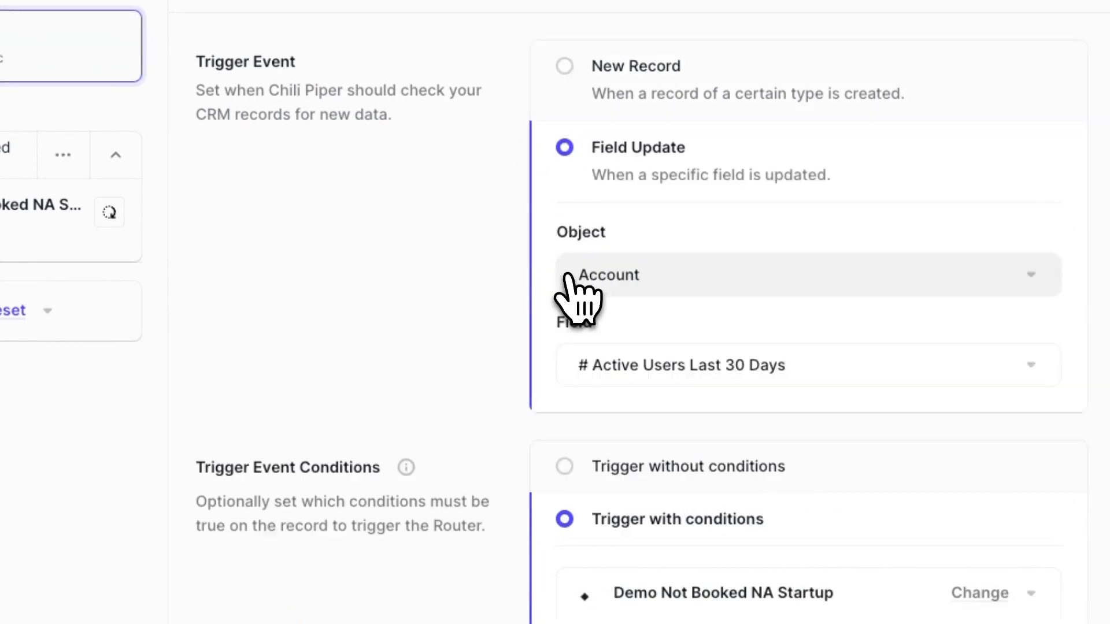
{"action": "left_click", "coordinate": [706, 275]}
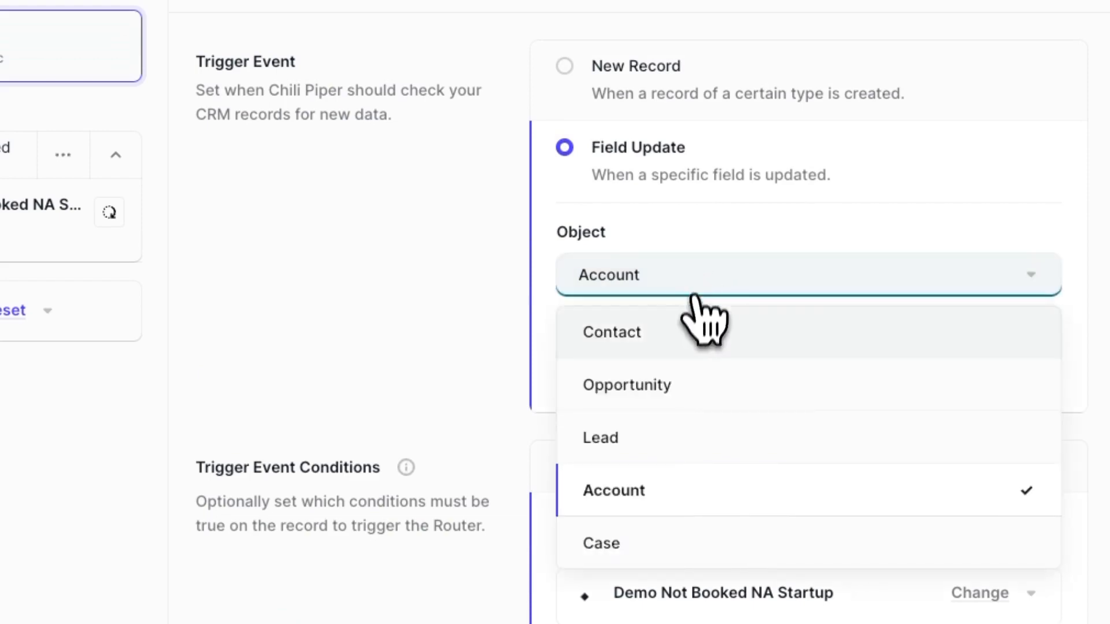
{"action": "left_click", "coordinate": [675, 491]}
{"action": "left_click", "coordinate": [632, 347]}
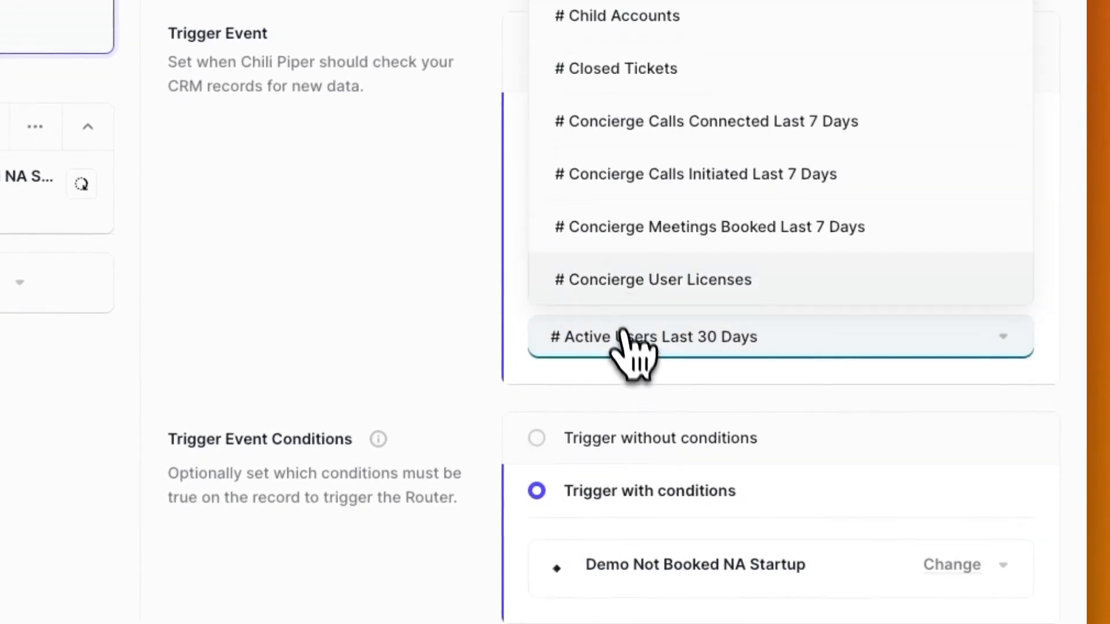
{"action": "type", "text": "t Type"}
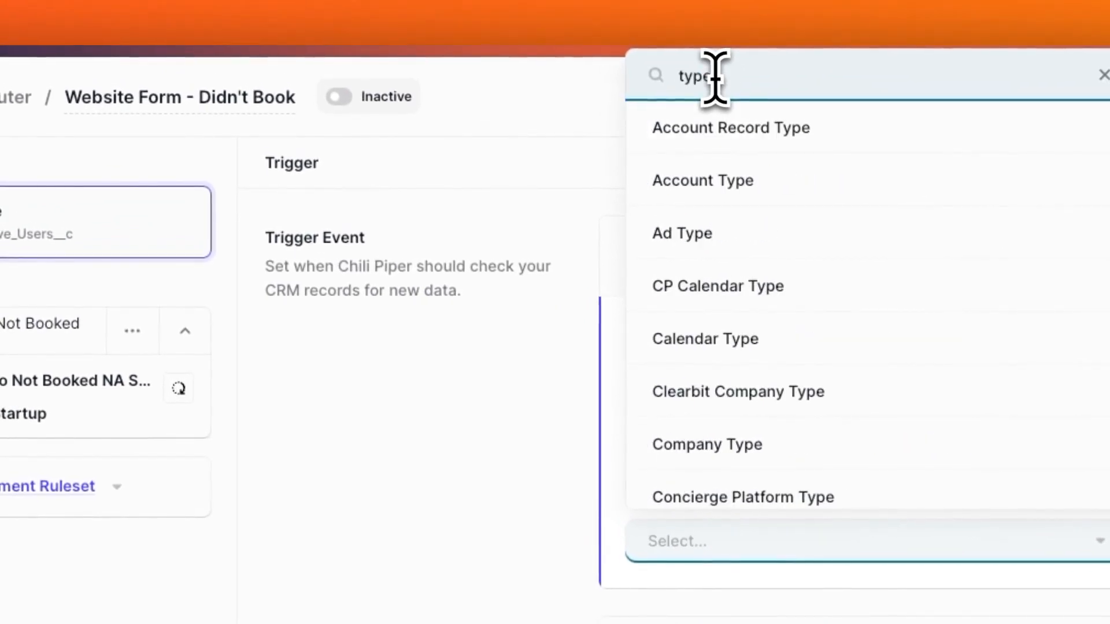
{"action": "left_click", "coordinate": [706, 177]}
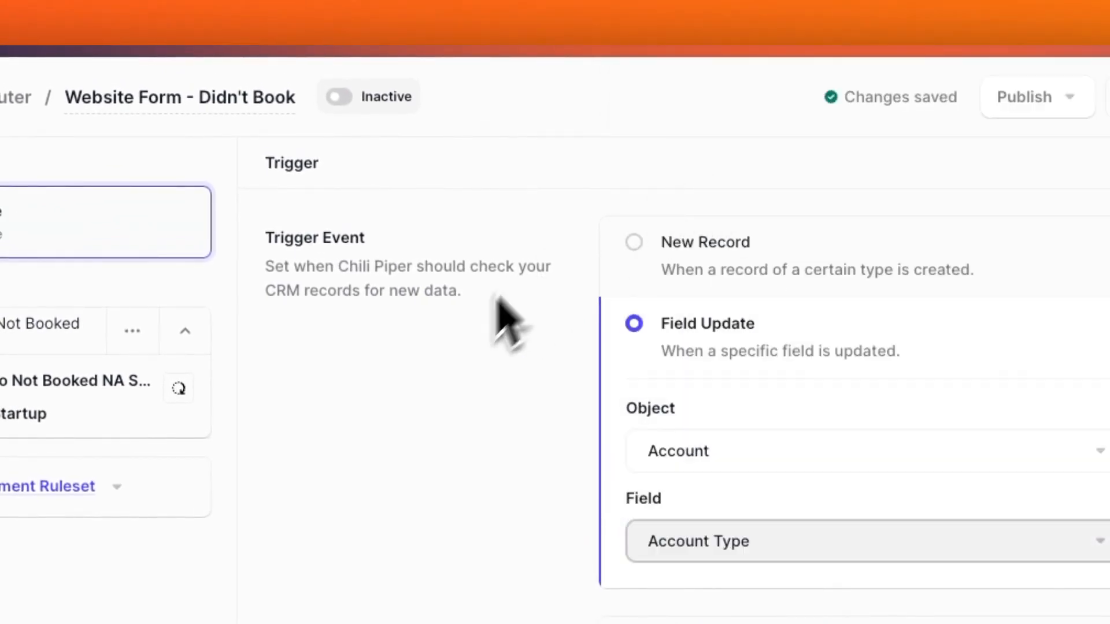
Switch the trigger event conditions to Trigger without conditions, and return them to Trigger with conditions
{"action": "scroll", "coordinate": [482, 376], "scroll_direction": "down", "scroll_amount": 1}
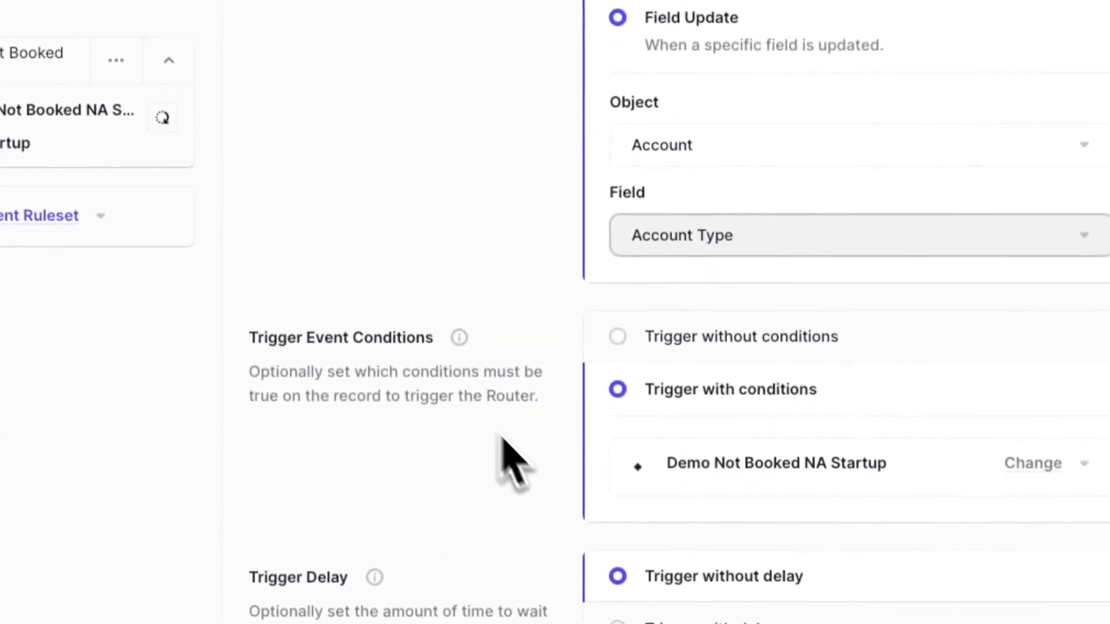
{"action": "left_click", "coordinate": [614, 338]}
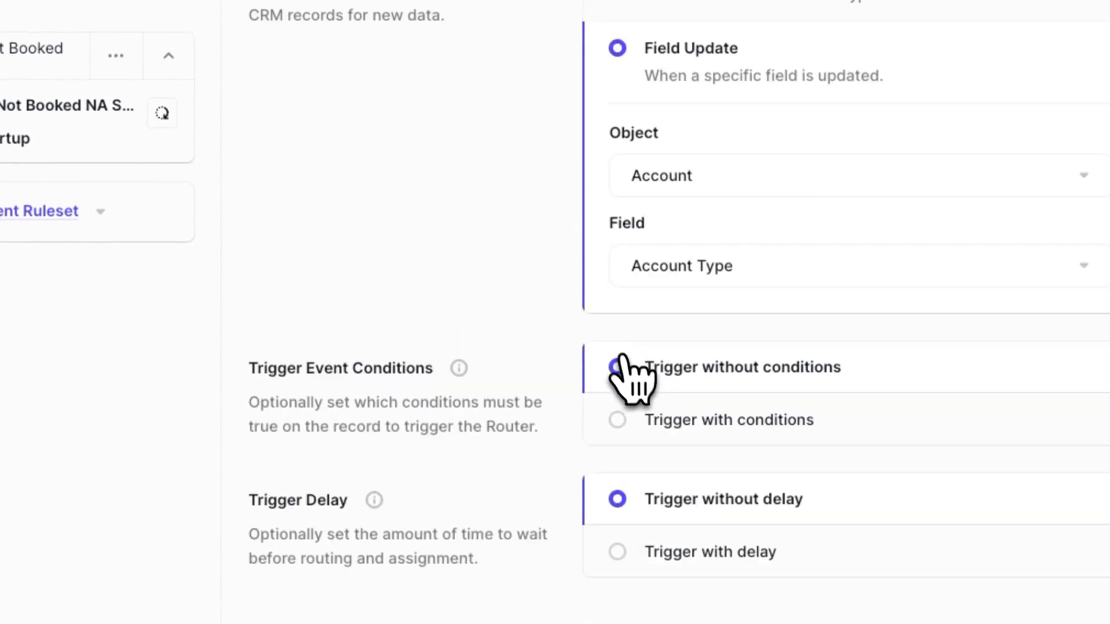
{"action": "left_click", "coordinate": [617, 425]}
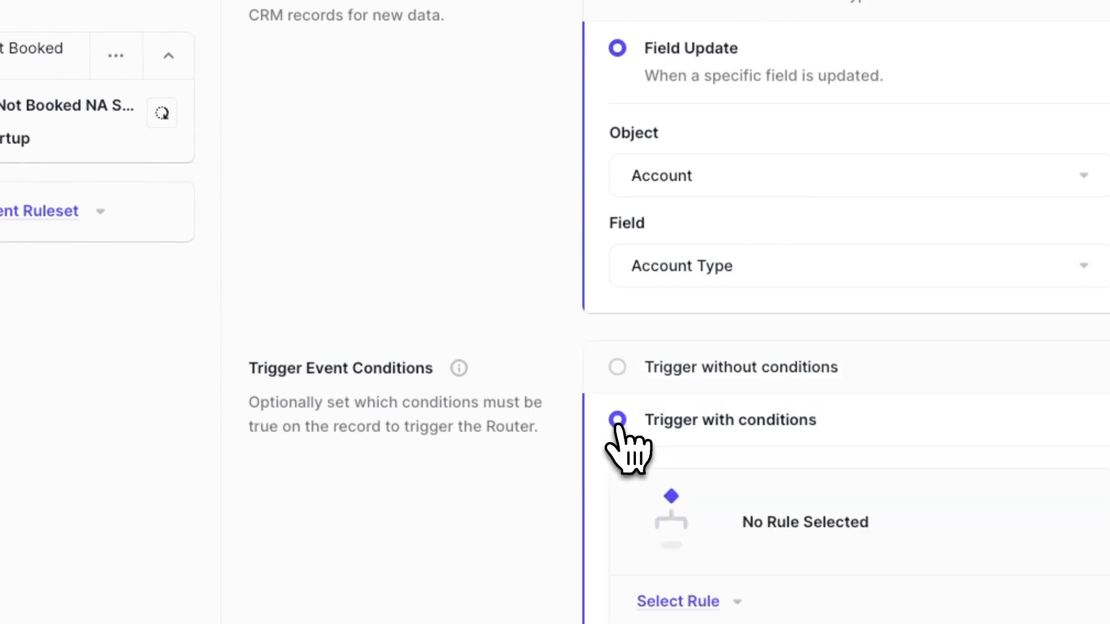
Browse the rules available for the trigger event conditions without selecting one
{"action": "scroll", "coordinate": [618, 427], "scroll_direction": "down", "scroll_amount": 3}
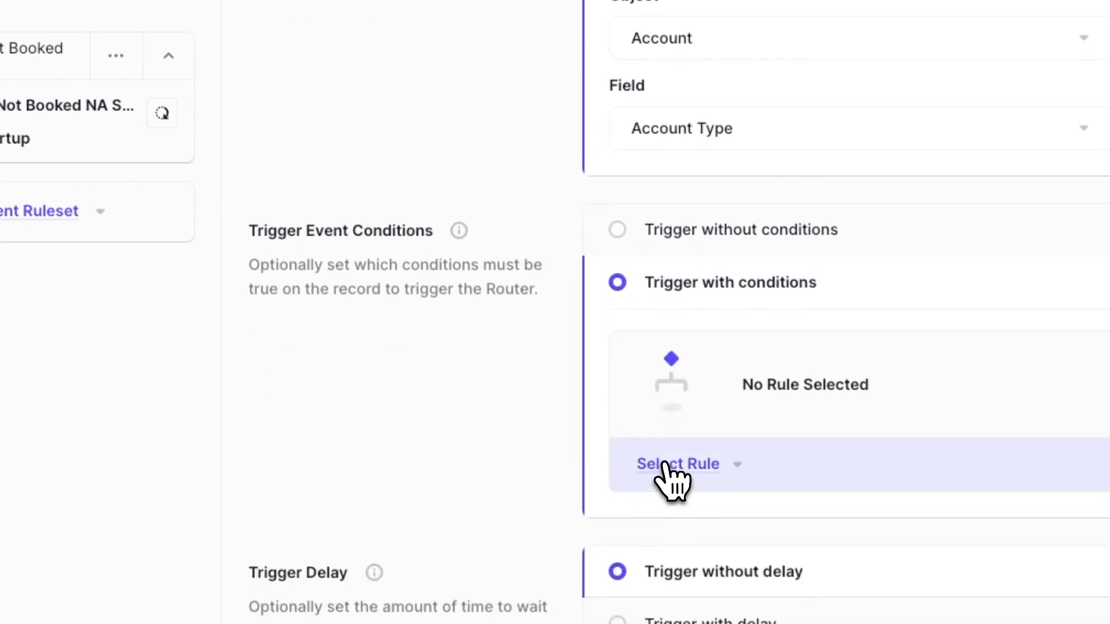
{"action": "left_click", "coordinate": [664, 464]}
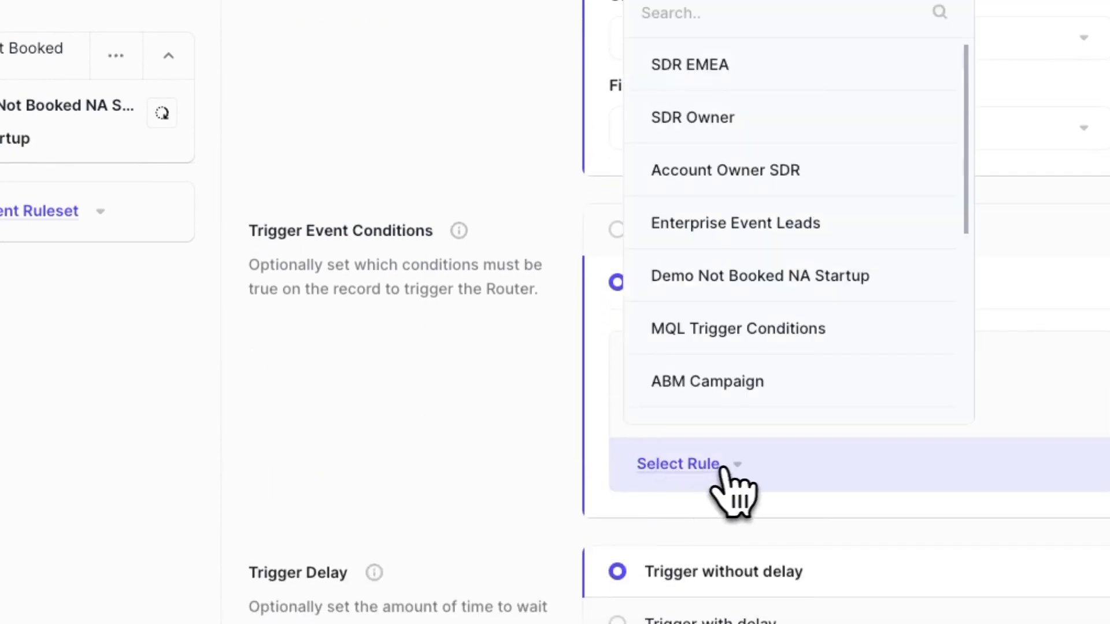
{"action": "scroll", "coordinate": [743, 431], "scroll_direction": "down", "scroll_amount": 2}
{"action": "scroll", "coordinate": [679, 381], "scroll_direction": "down", "scroll_amount": 3}
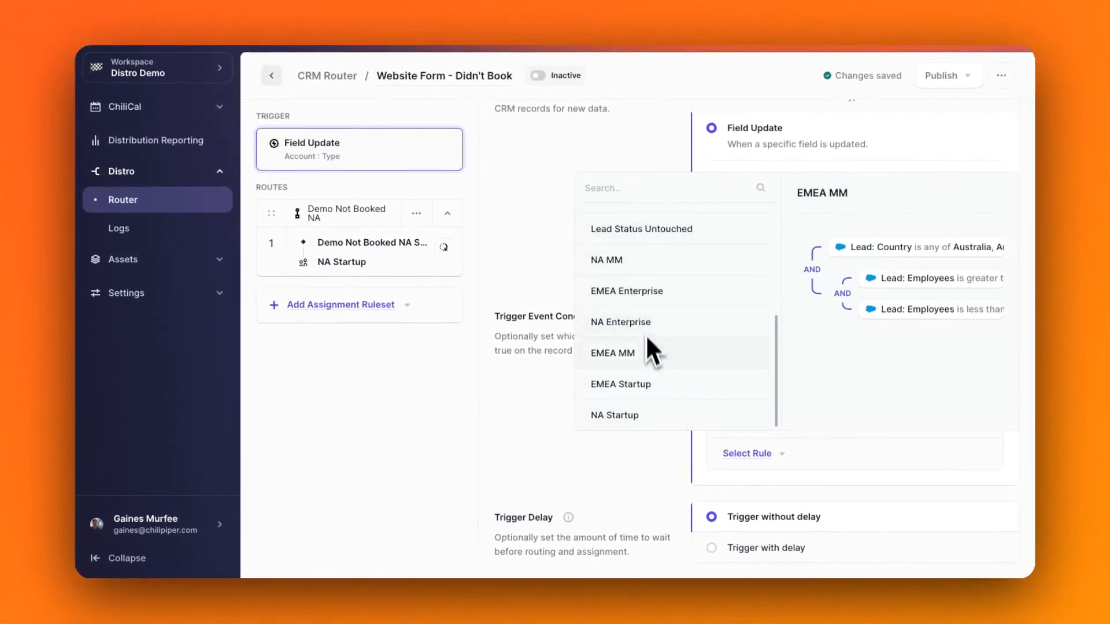
{"action": "left_click", "coordinate": [576, 441]}
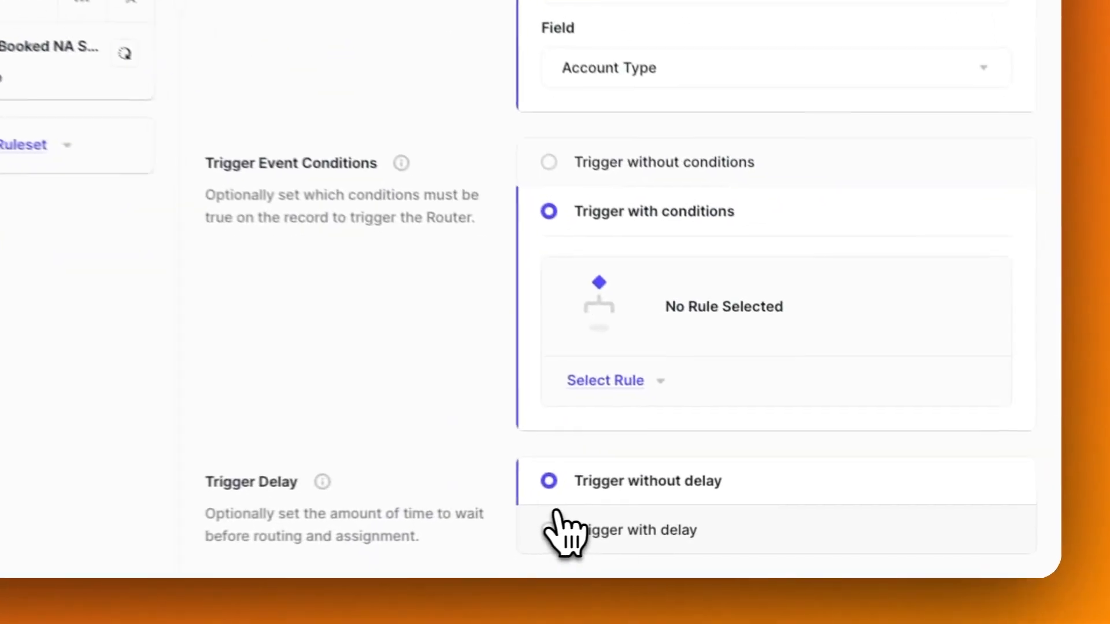
Enable a trigger delay of 25 minutes after the trigger event conditions
{"action": "left_click", "coordinate": [715, 549]}
{"action": "scroll", "coordinate": [543, 541], "scroll_direction": "down", "scroll_amount": 2}
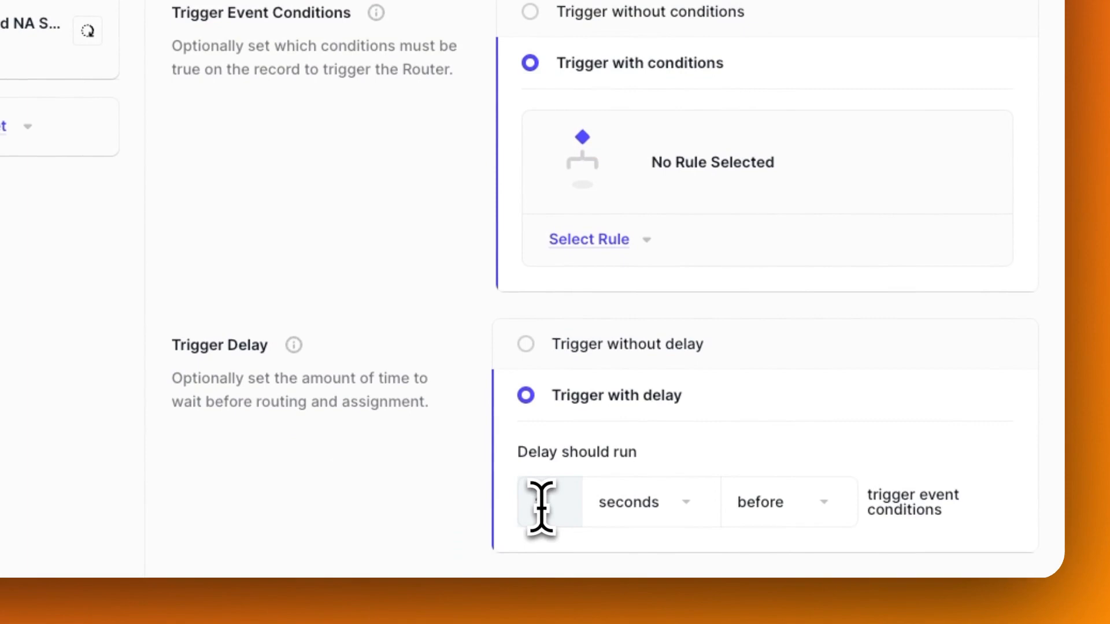
{"action": "left_click", "coordinate": [607, 504]}
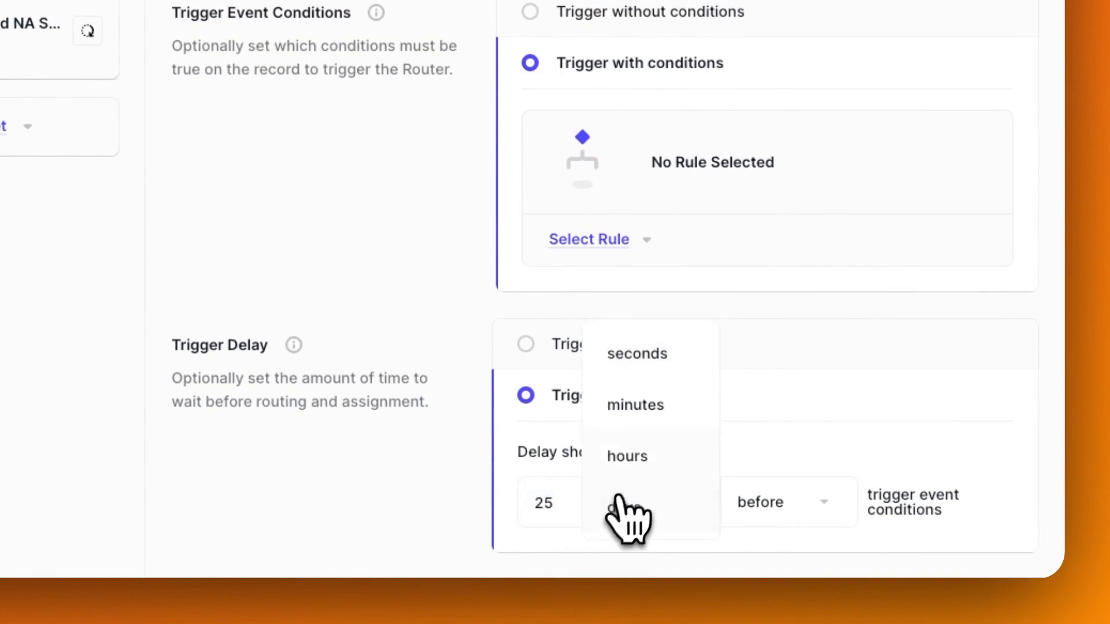
{"action": "left_click", "coordinate": [636, 406]}
{"action": "left_click", "coordinate": [758, 500]}
{"action": "left_click", "coordinate": [796, 523]}
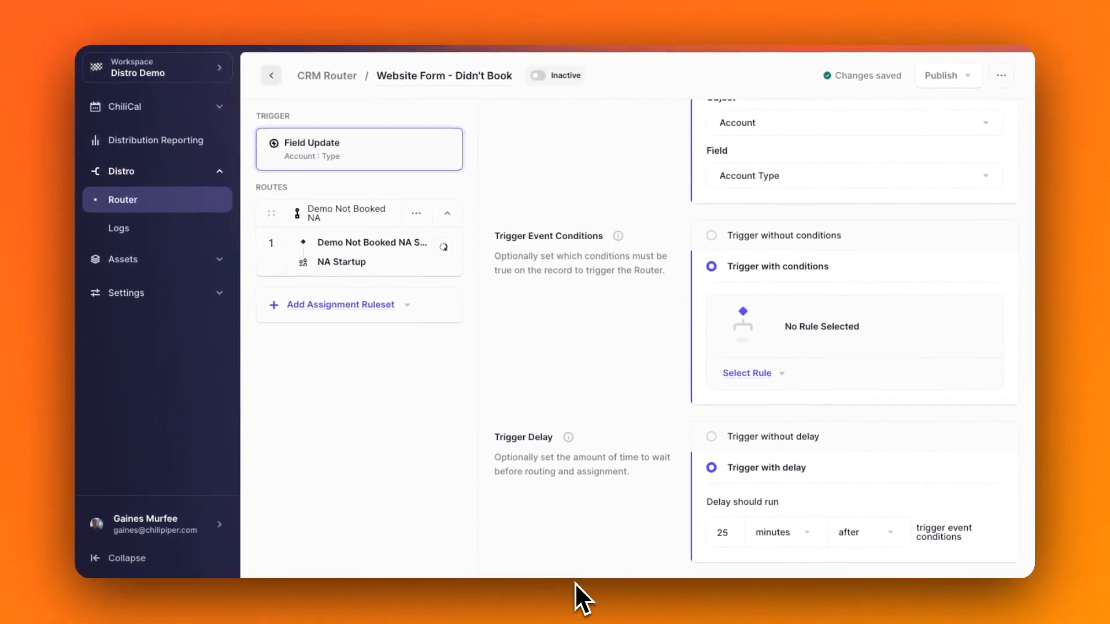
In the Demo Not Booked NA route's fairness settings, set the second NA Startup member's weight to 80 and the fourth's to 60
{"action": "left_click", "coordinate": [383, 251]}
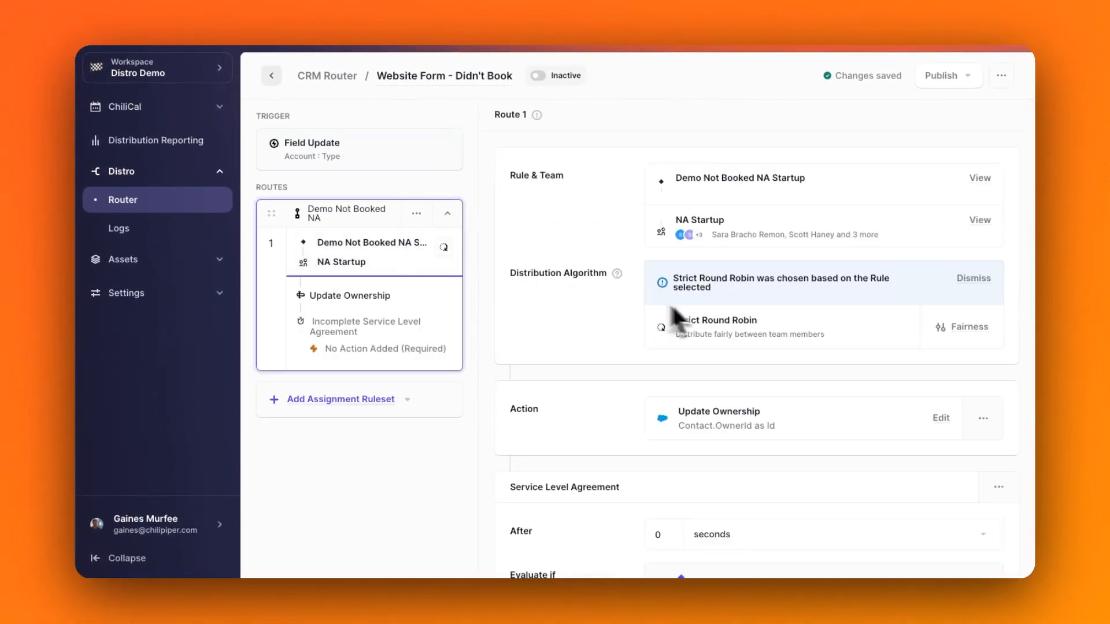
{"action": "left_click", "coordinate": [959, 328]}
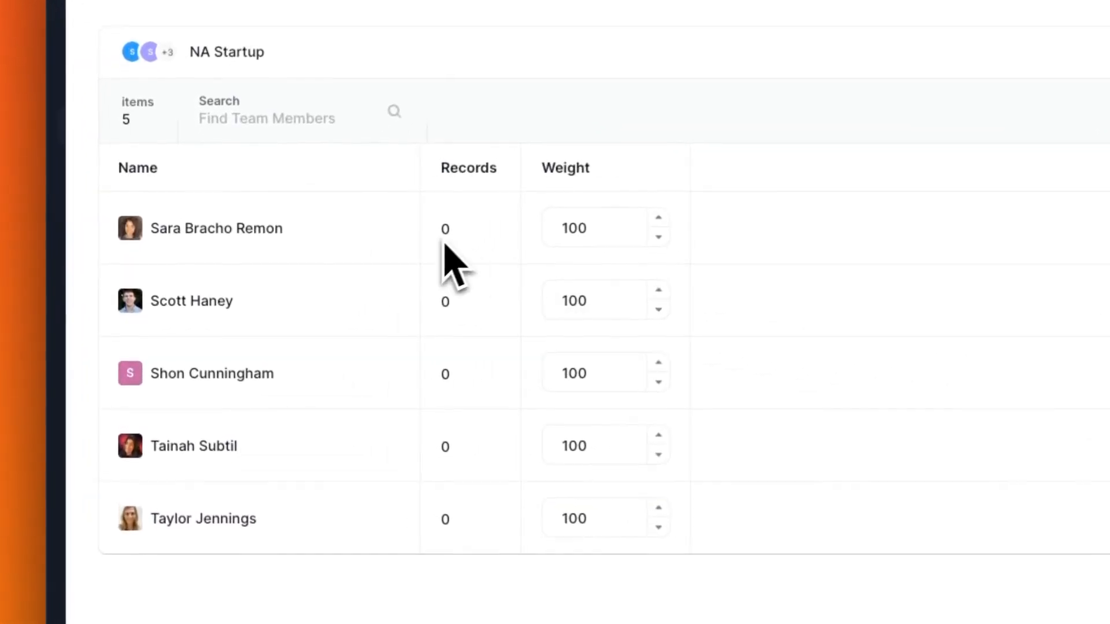
{"action": "double_click", "coordinate": [599, 301]}
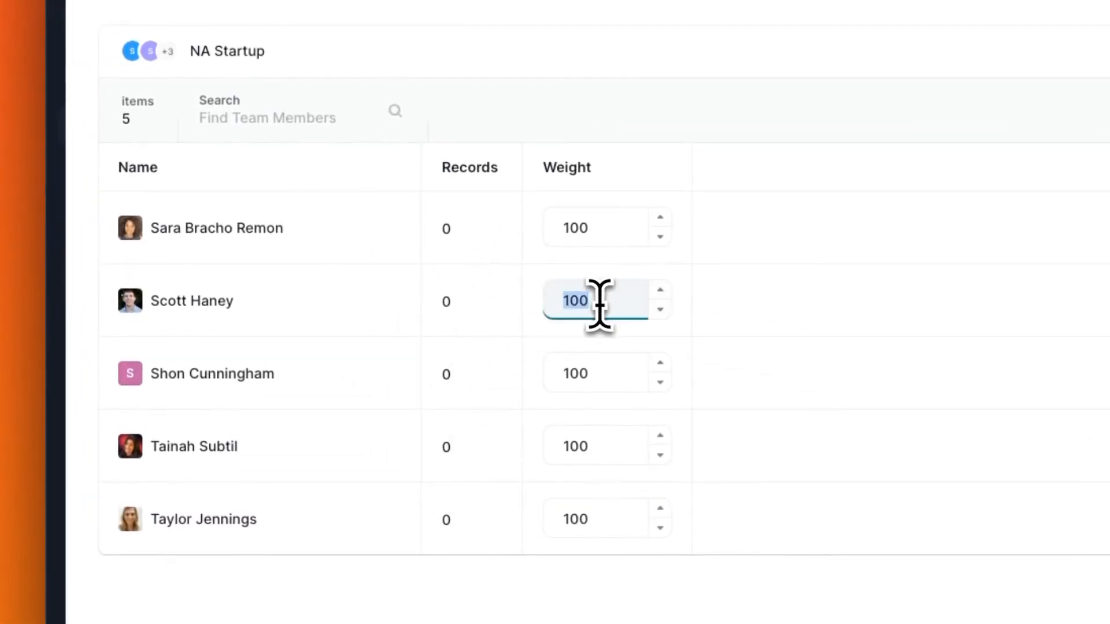
{"action": "type", "text": "80"}
{"action": "double_click", "coordinate": [595, 446]}
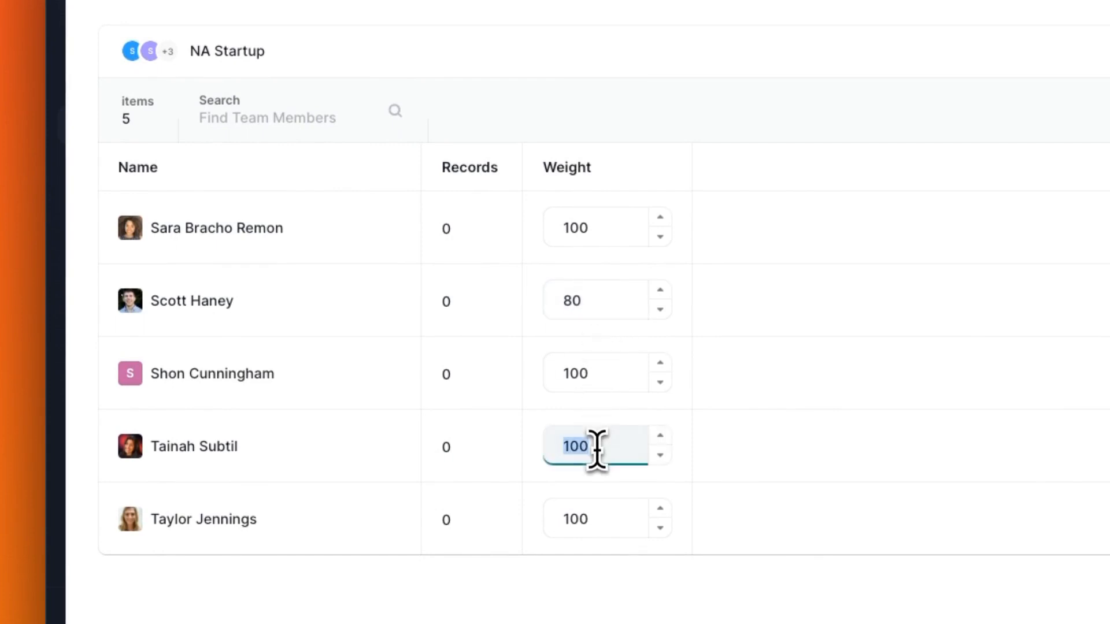
{"action": "type", "text": "60"}
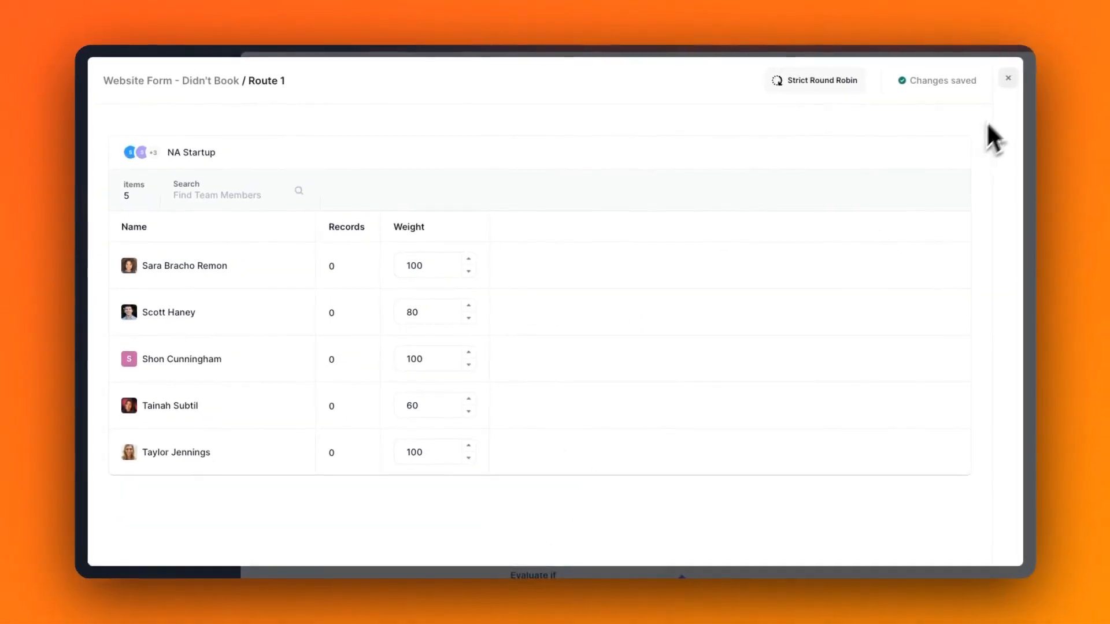
{"action": "left_click", "coordinate": [1008, 78]}
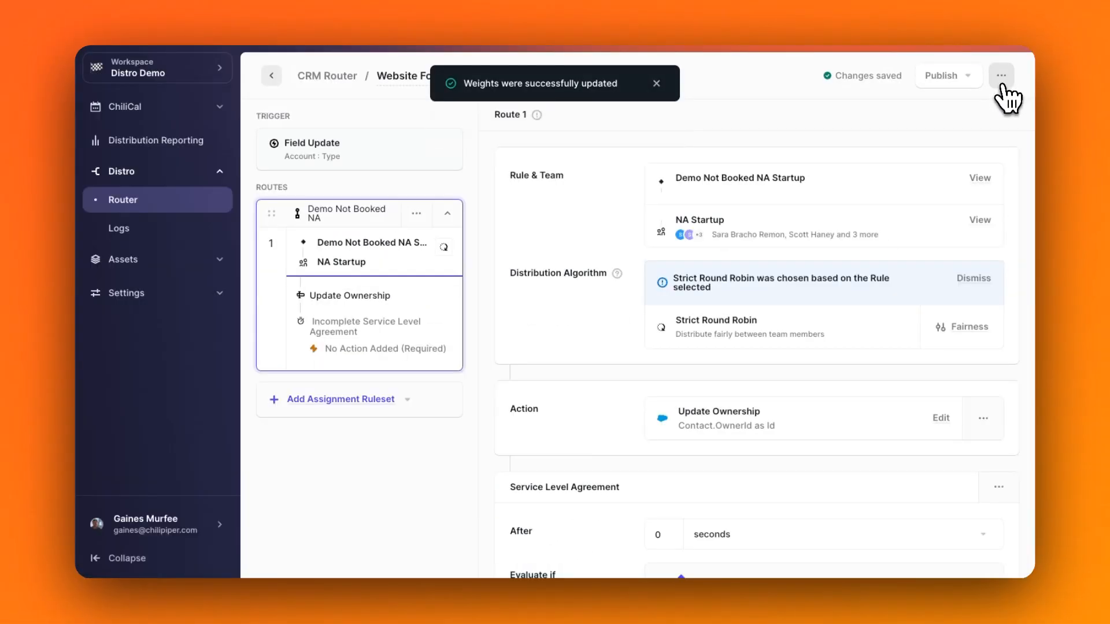
Edit the route's Update Ownership action to use object Account, field Owner ID and value Assignee Email Address, and save it
{"action": "scroll", "coordinate": [821, 289], "scroll_direction": "down", "scroll_amount": 1}
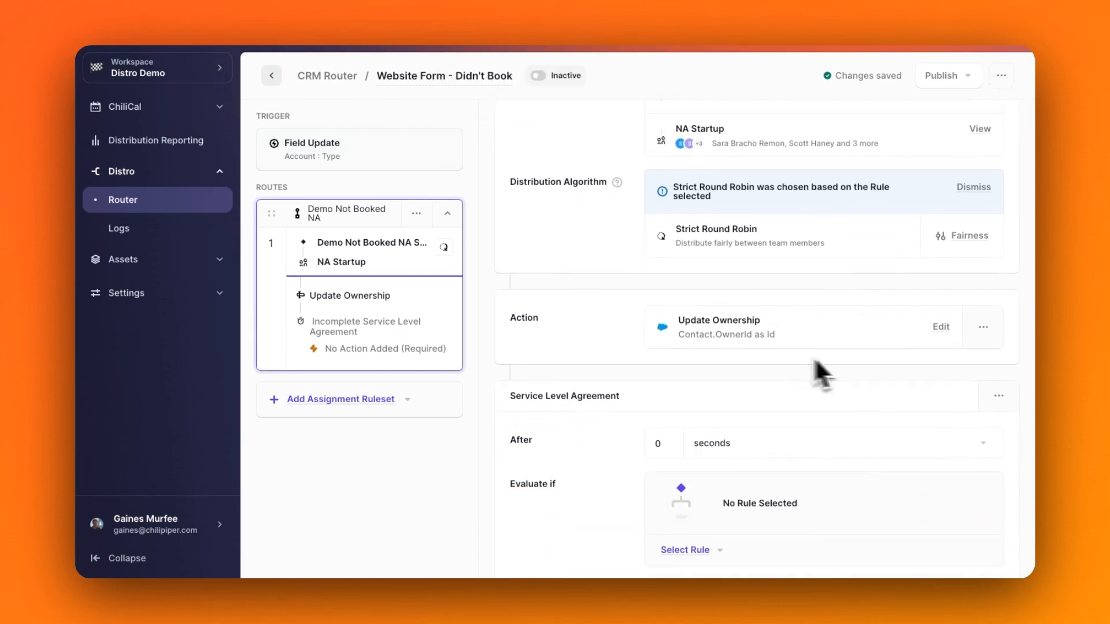
{"action": "left_click", "coordinate": [941, 327]}
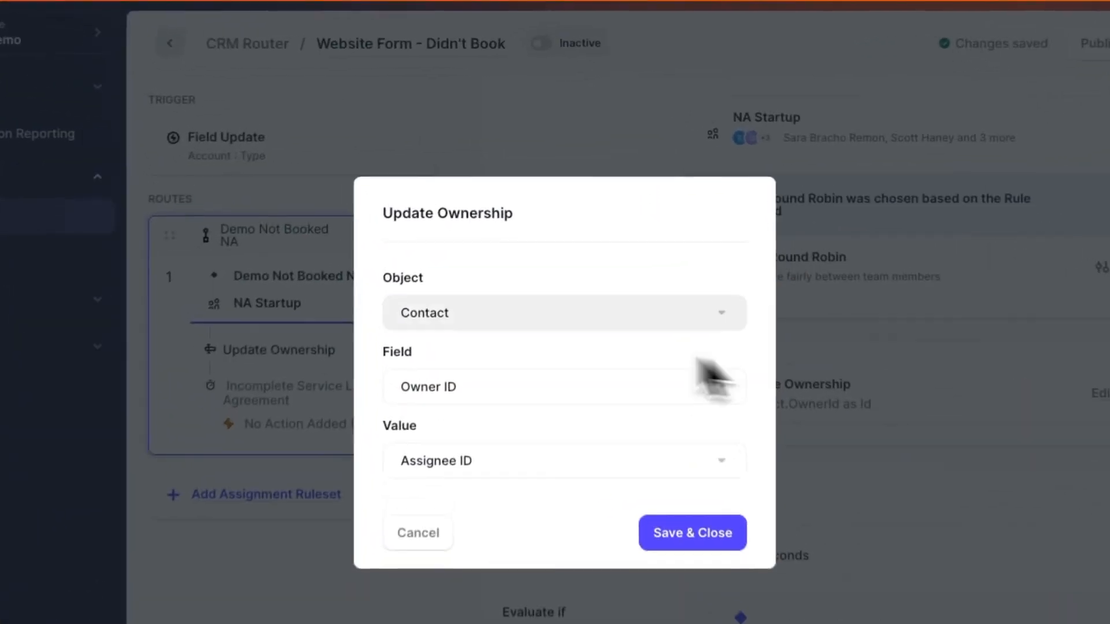
{"action": "left_click", "coordinate": [516, 271]}
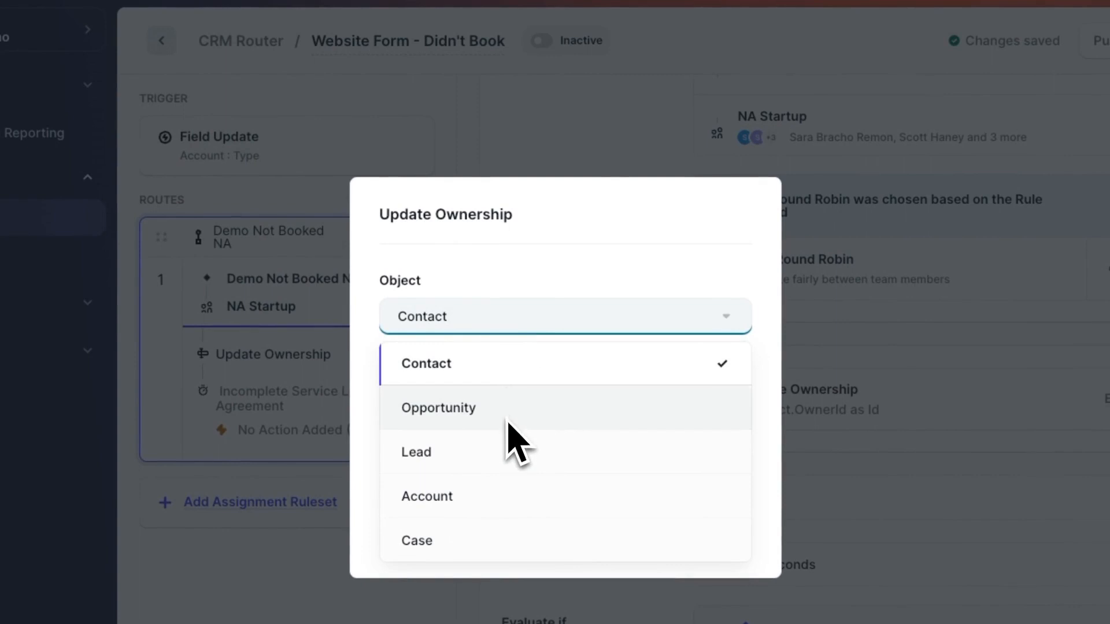
{"action": "left_click", "coordinate": [480, 494]}
{"action": "left_click", "coordinate": [475, 406]}
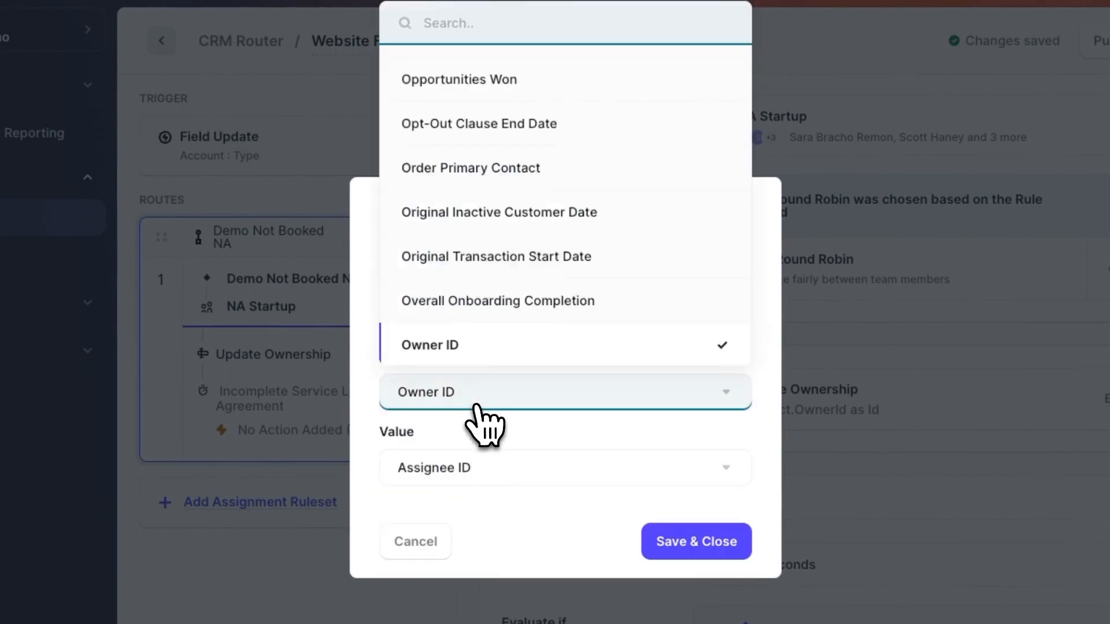
{"action": "left_click", "coordinate": [476, 451]}
{"action": "left_click", "coordinate": [488, 480]}
{"action": "left_click", "coordinate": [507, 557]}
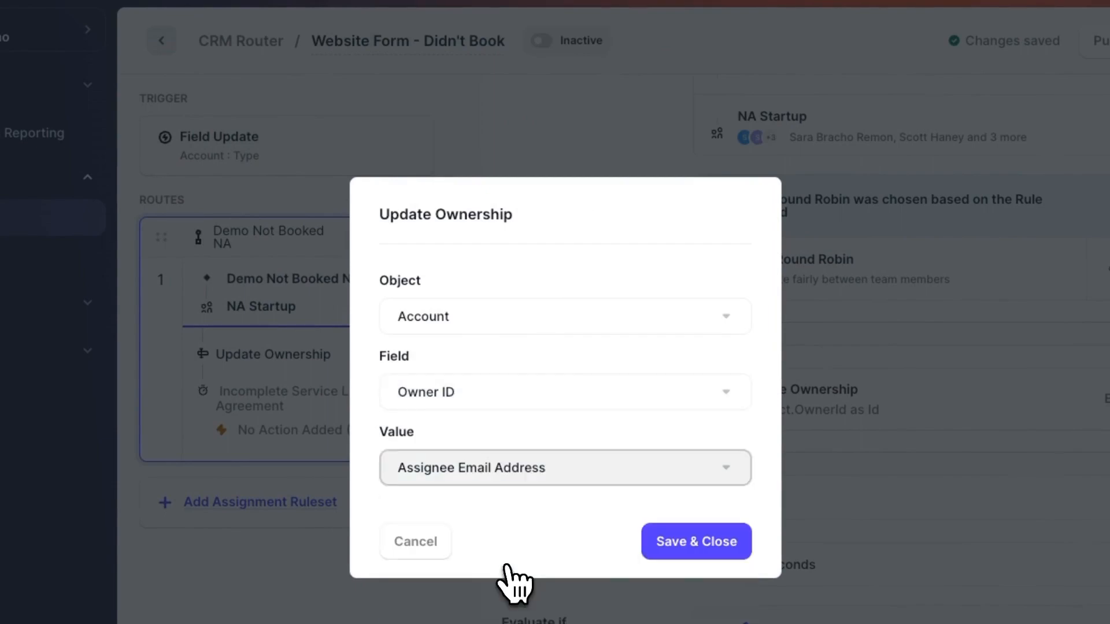
{"action": "left_click", "coordinate": [671, 542]}
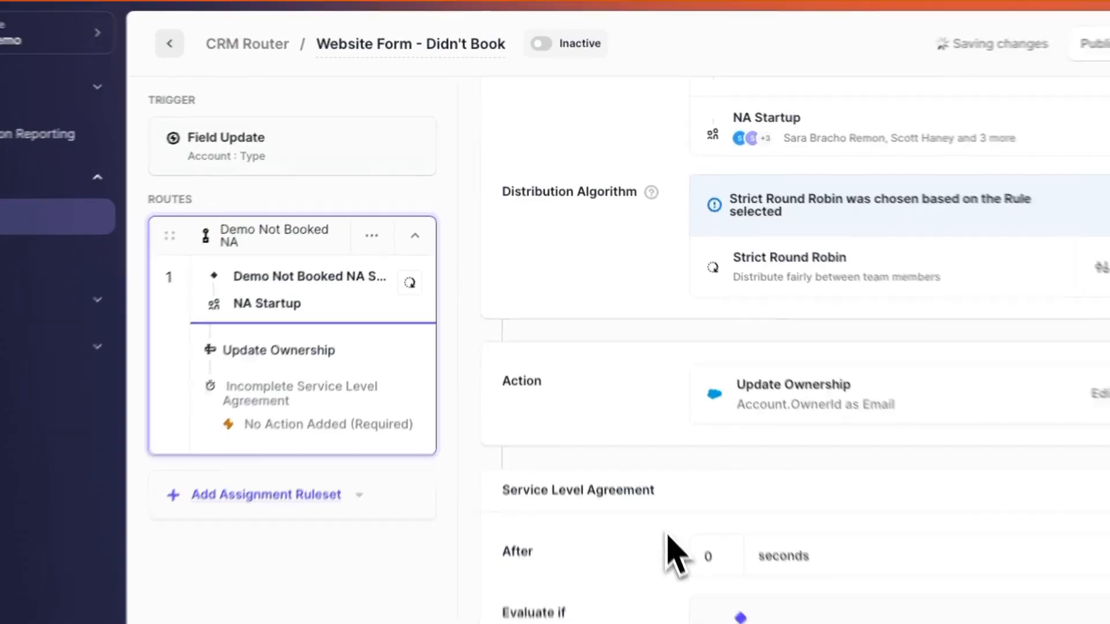
Set the route's service level agreement to run after 20 seconds
{"action": "scroll", "coordinate": [629, 431], "scroll_direction": "down", "scroll_amount": 3}
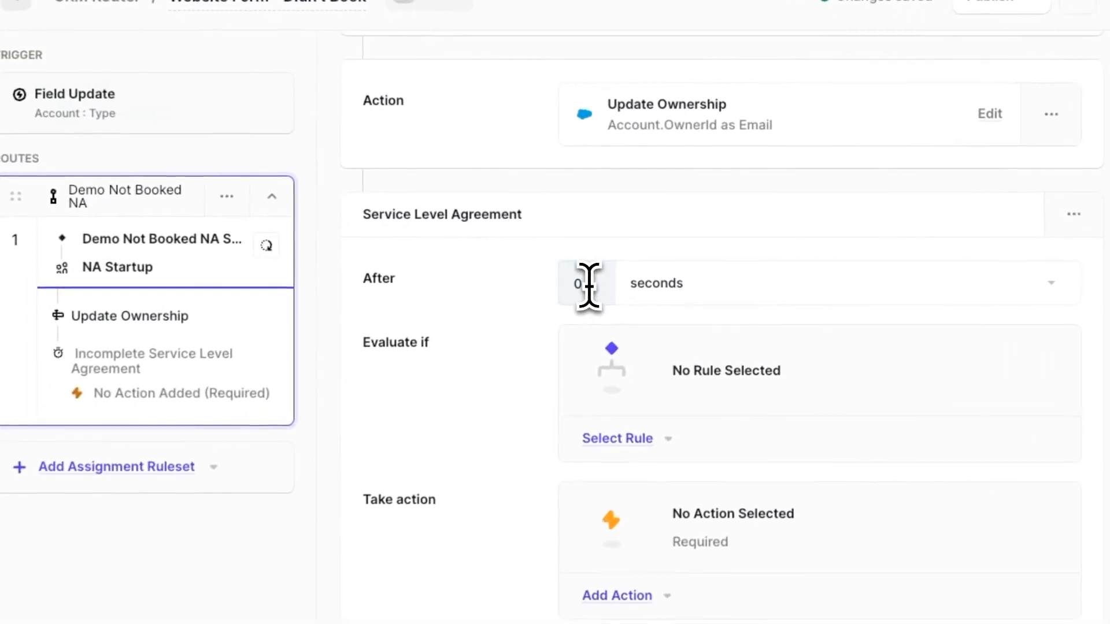
{"action": "left_click", "coordinate": [588, 285]}
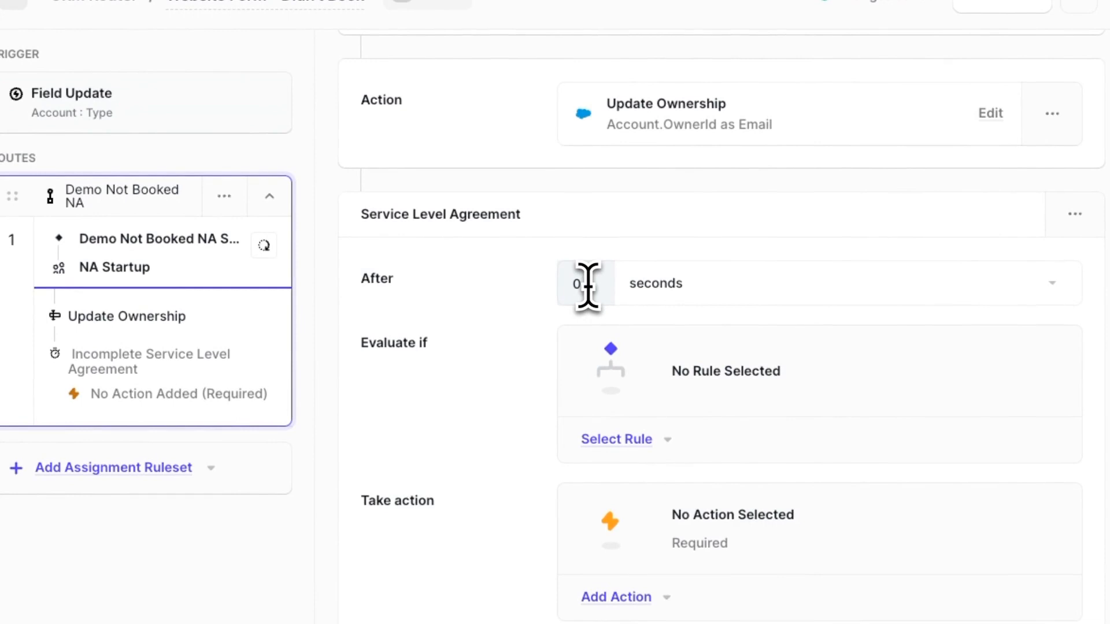
{"action": "key", "text": "BackSpace"}
{"action": "type", "text": "2"}
Look through the rules and actions available for the service level agreement without selecting any
{"action": "left_click", "coordinate": [617, 440]}
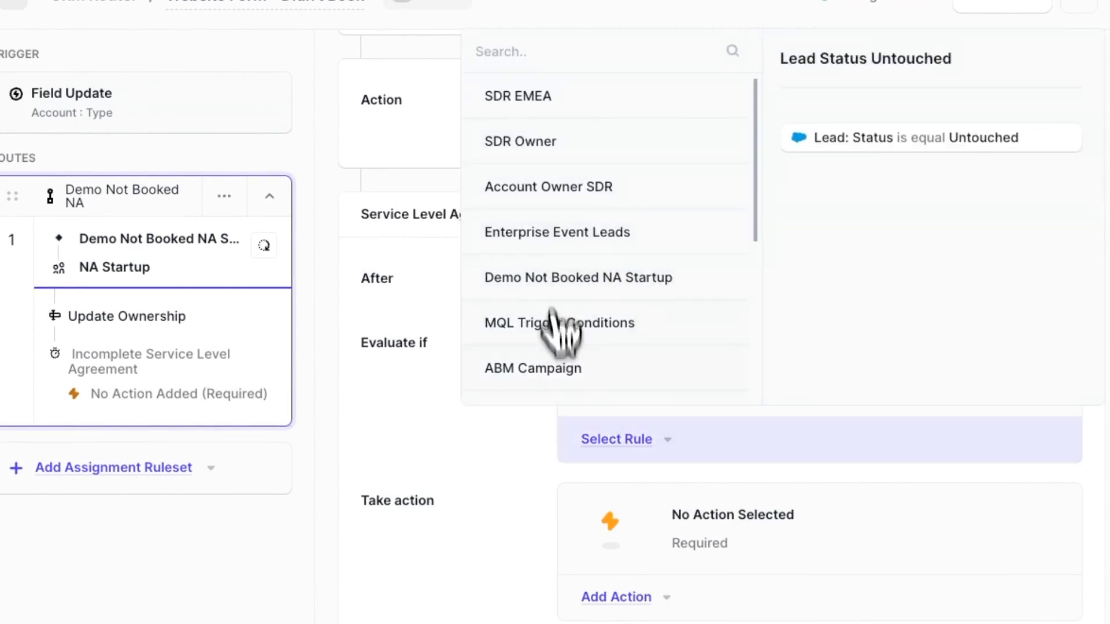
{"action": "left_click", "coordinate": [638, 595]}
{"action": "left_click", "coordinate": [639, 596]}
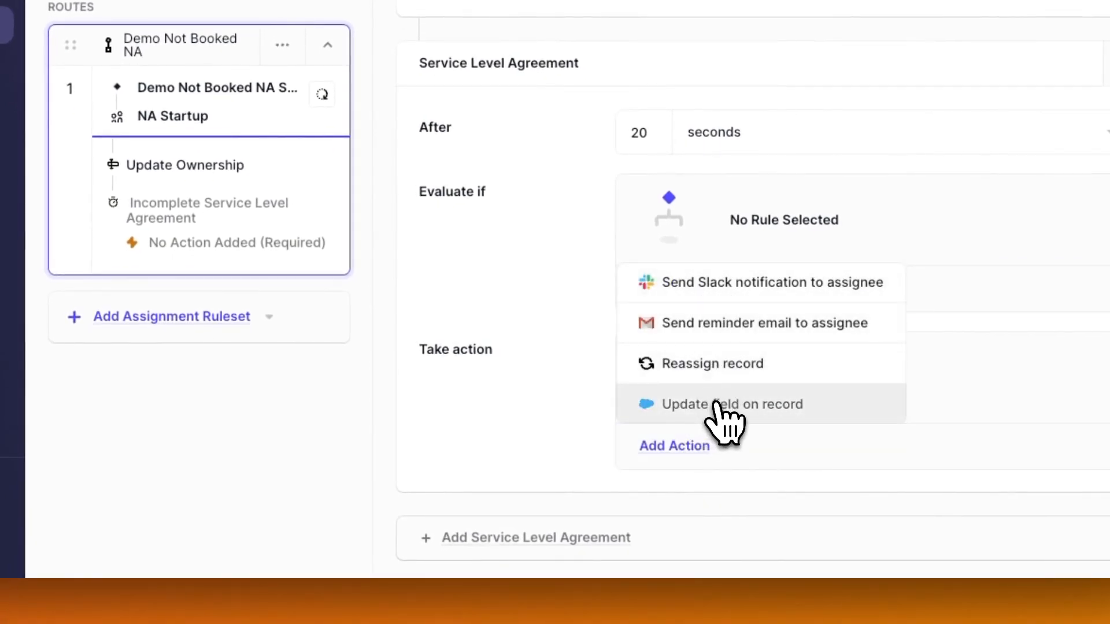
{"action": "left_click", "coordinate": [558, 422]}
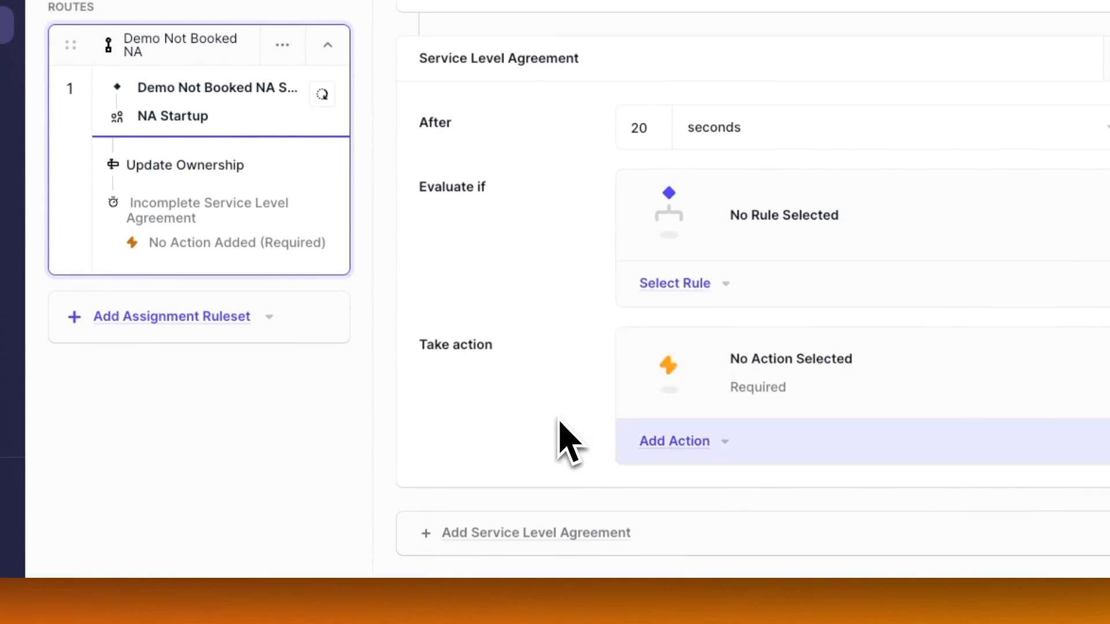
Add two more service level agreements to the Demo Not Booked NA route
{"action": "left_click", "coordinate": [547, 528]}
{"action": "scroll", "coordinate": [523, 404], "scroll_direction": "down", "scroll_amount": 5}
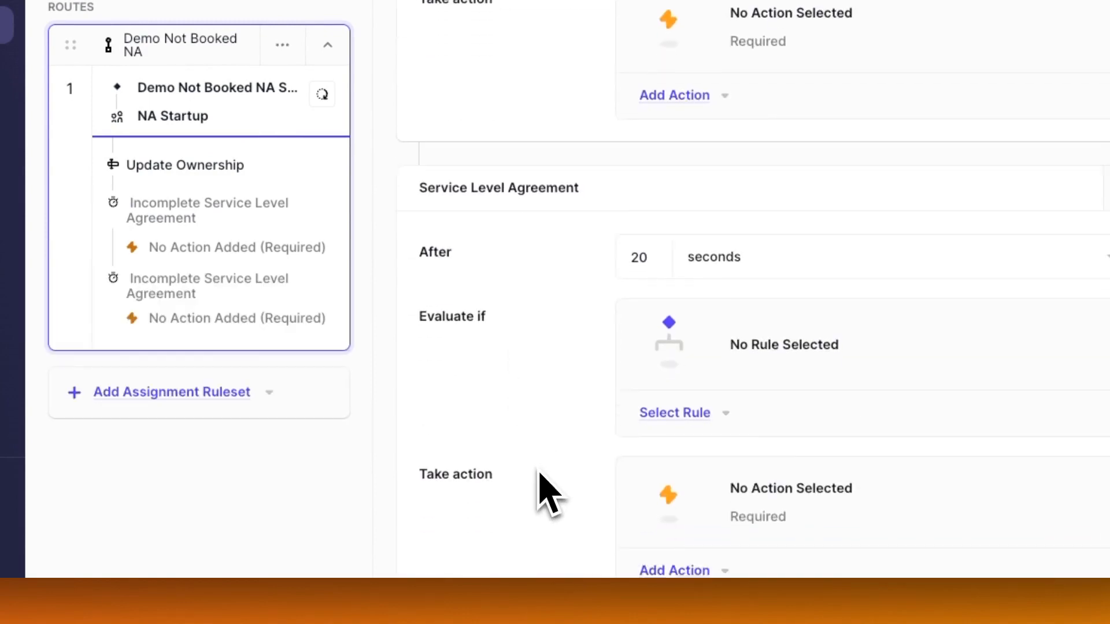
{"action": "scroll", "coordinate": [546, 491], "scroll_direction": "down", "scroll_amount": 2}
{"action": "left_click", "coordinate": [533, 530]}
{"action": "scroll", "coordinate": [528, 466], "scroll_direction": "down", "scroll_amount": 5}
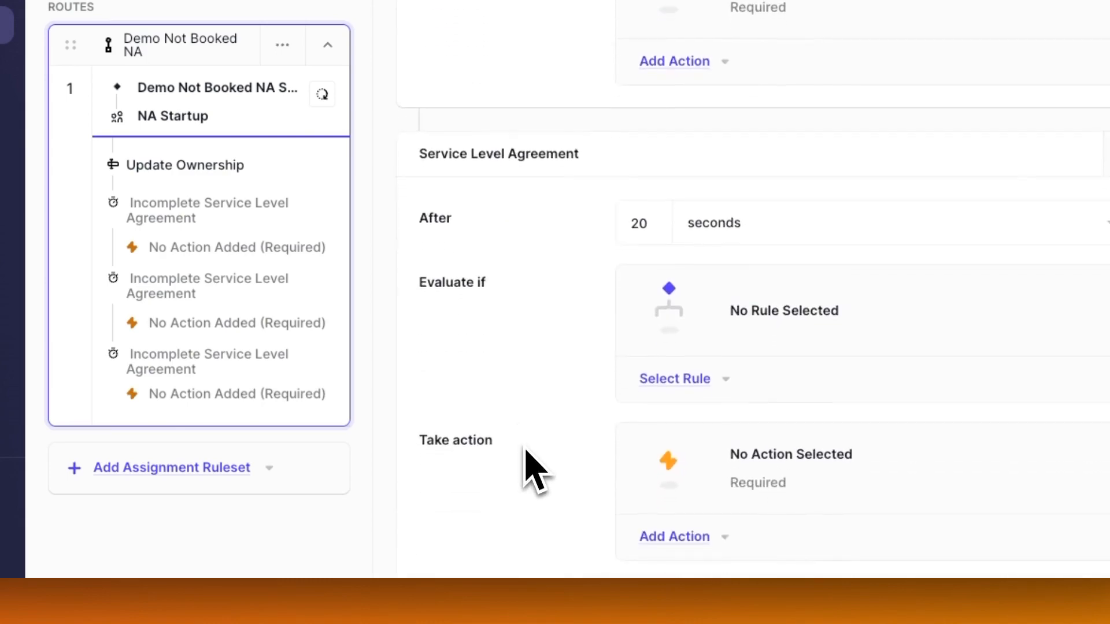
{"action": "scroll", "coordinate": [536, 471], "scroll_direction": "down", "scroll_amount": 2}
{"action": "scroll", "coordinate": [529, 486], "scroll_direction": "up", "scroll_amount": 1}
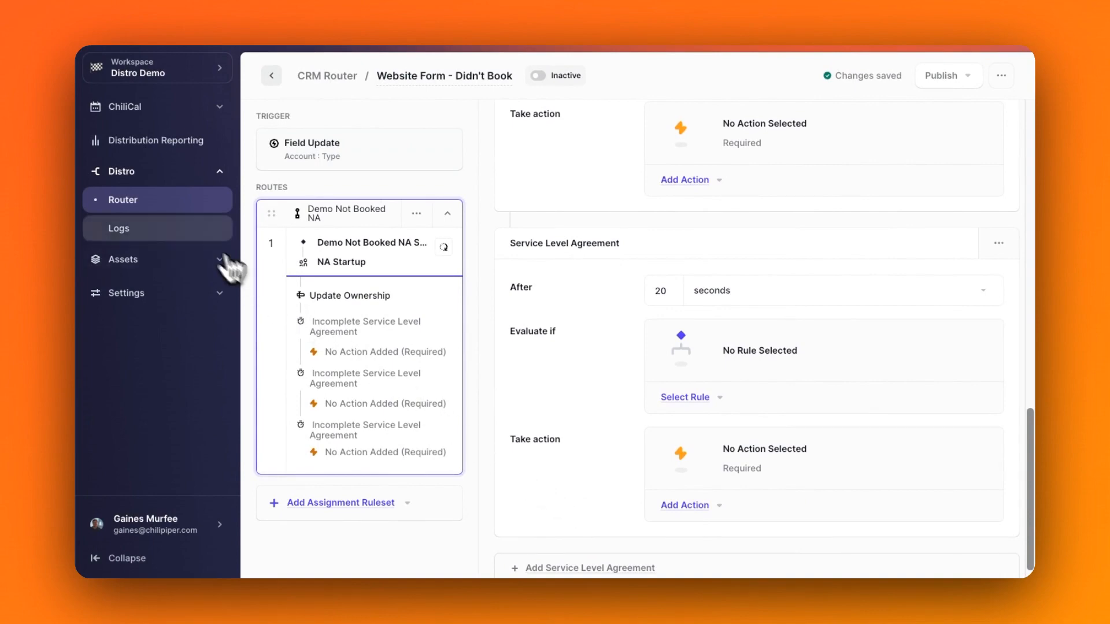
View the Distro logs of the Website Form - Didn't Book router and return to the log overview
{"action": "left_click", "coordinate": [188, 228]}
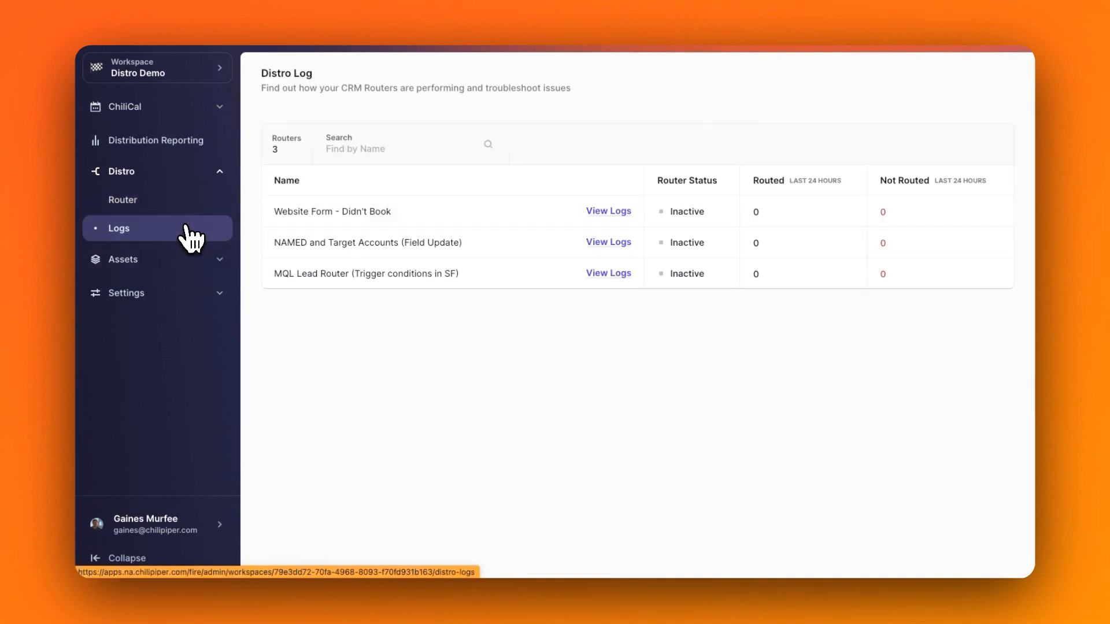
{"action": "left_click", "coordinate": [594, 216]}
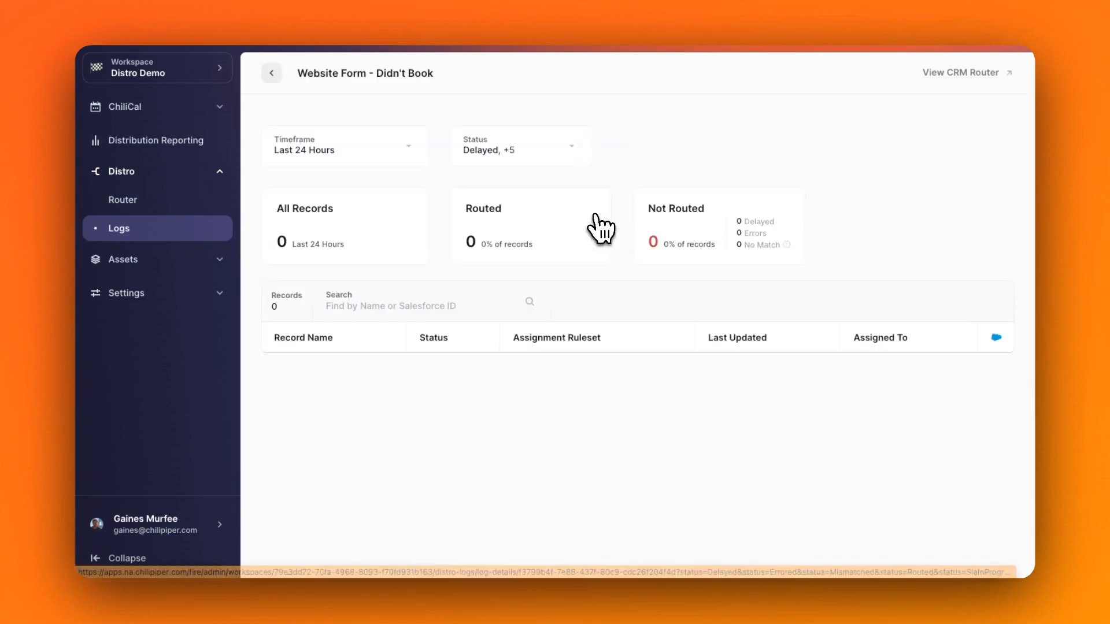
{"action": "left_click", "coordinate": [273, 74]}
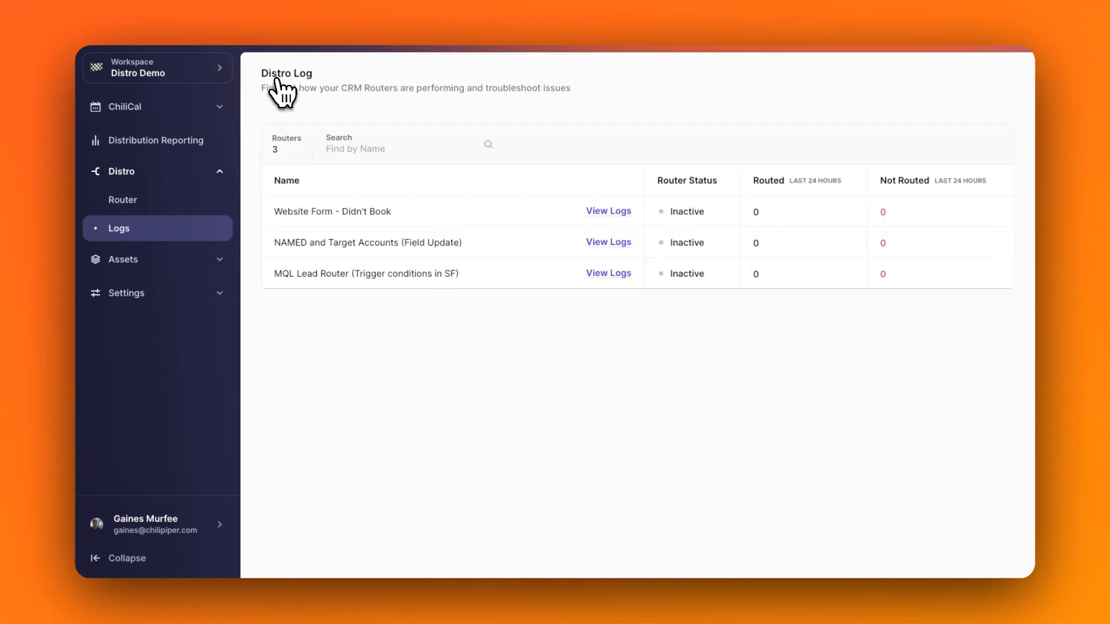
Examine the Website Form - Didn't Book distribution report, including records and weights for the Demo Not Booked NA Startup rule, and return to the report overview
{"action": "left_click", "coordinate": [225, 149]}
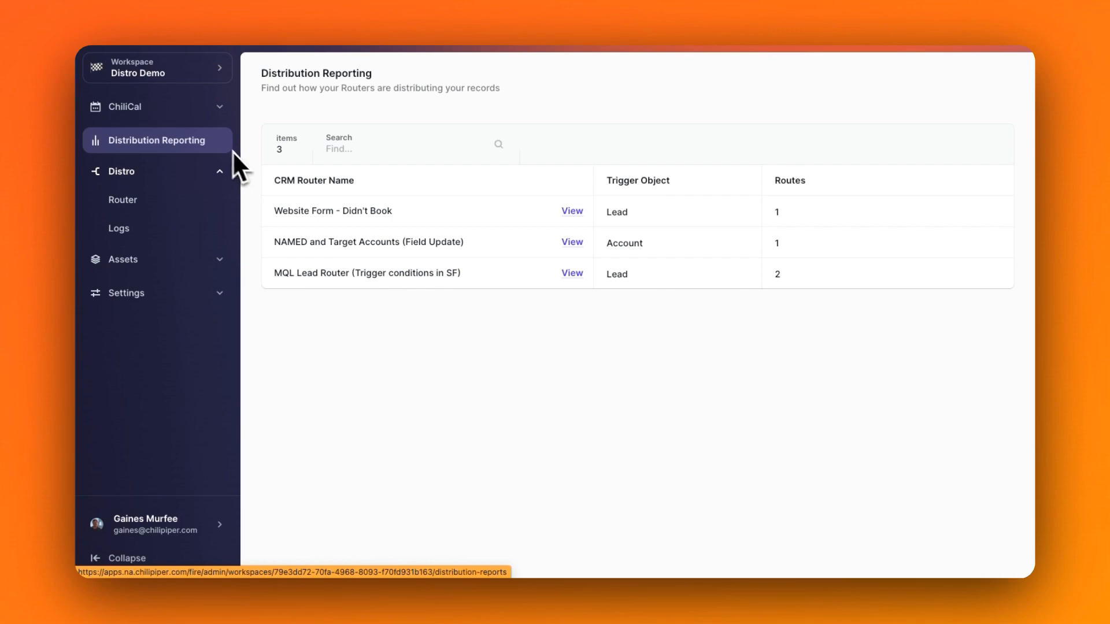
{"action": "left_click", "coordinate": [572, 211]}
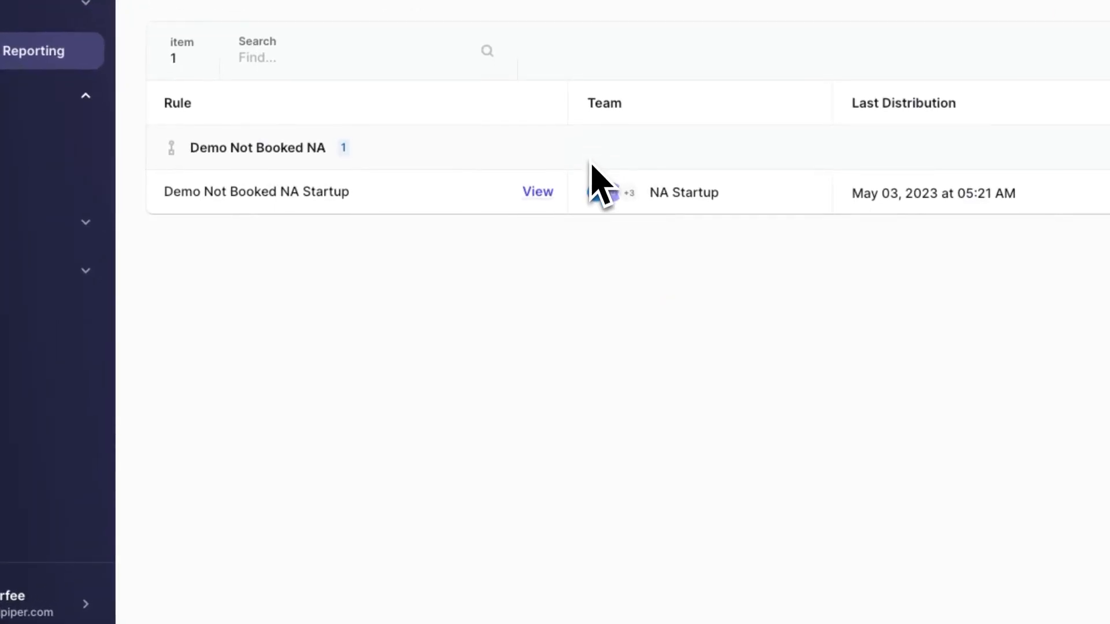
{"action": "left_click", "coordinate": [539, 193]}
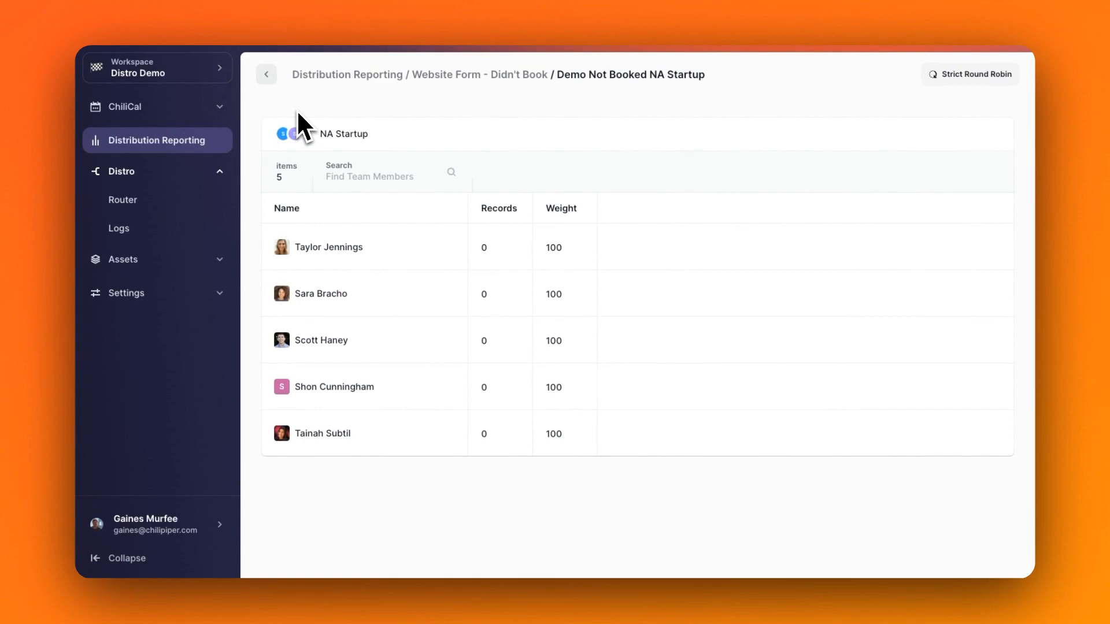
{"action": "left_click", "coordinate": [269, 78]}
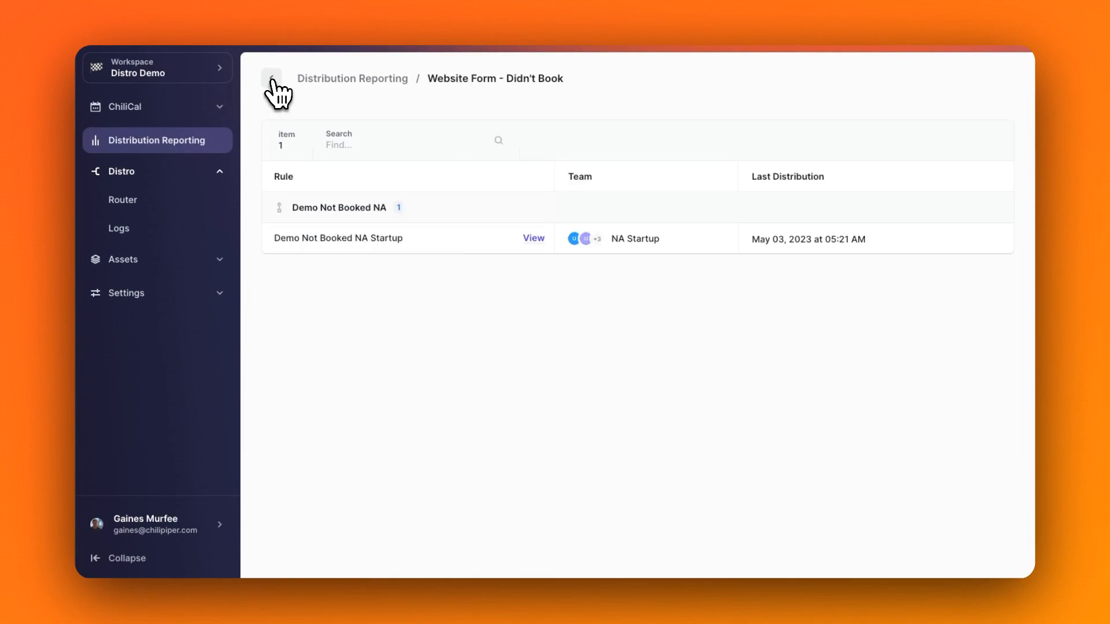
{"action": "left_click", "coordinate": [271, 79]}
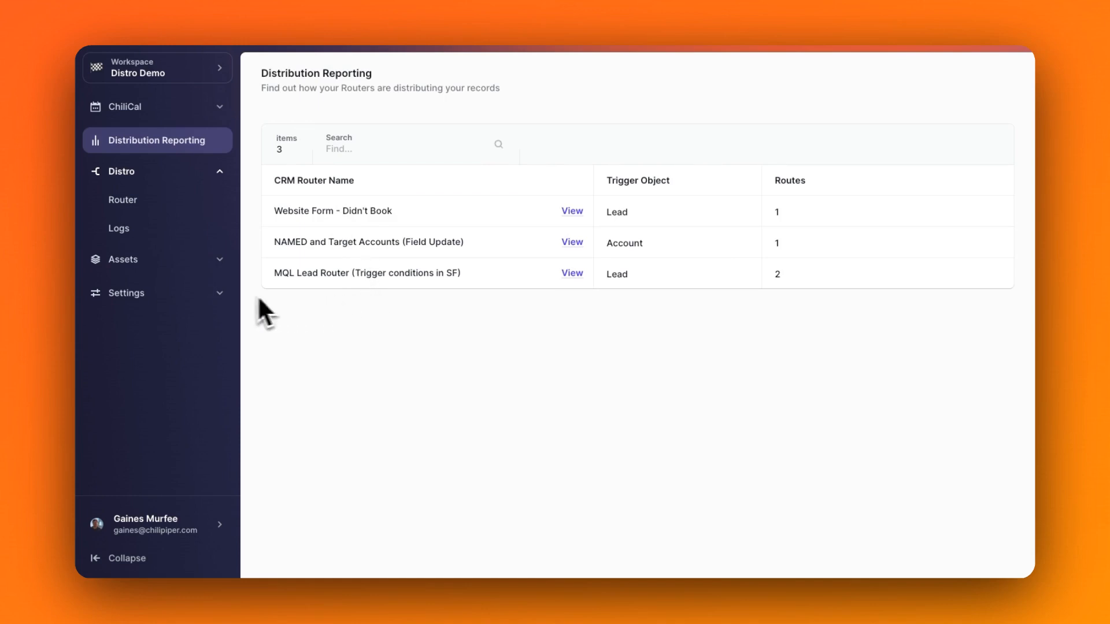
Open the workspace's distribution settings for Distro
{"action": "left_click", "coordinate": [230, 296]}
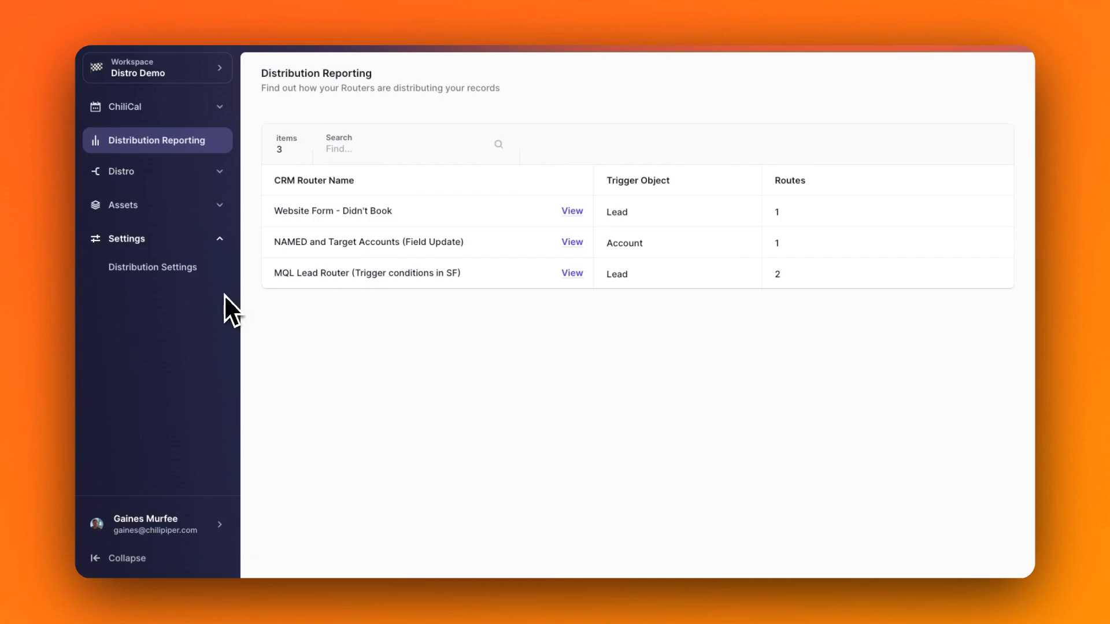
{"action": "left_click", "coordinate": [174, 280]}
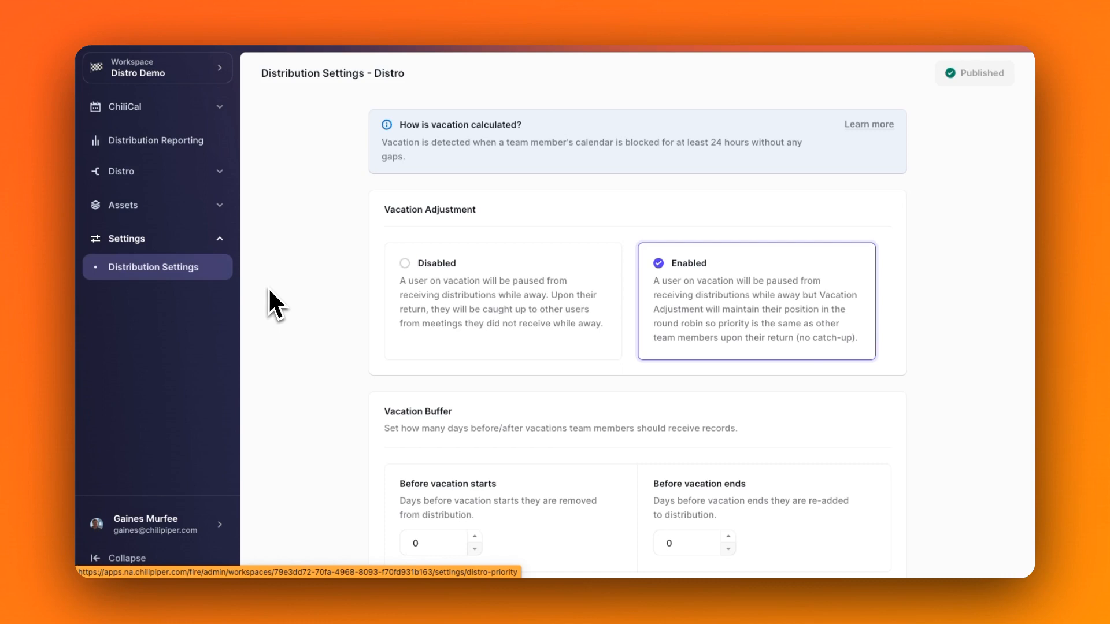
Try Vacation Adjustment as Disabled and return it to Enabled
{"action": "left_click", "coordinate": [442, 313]}
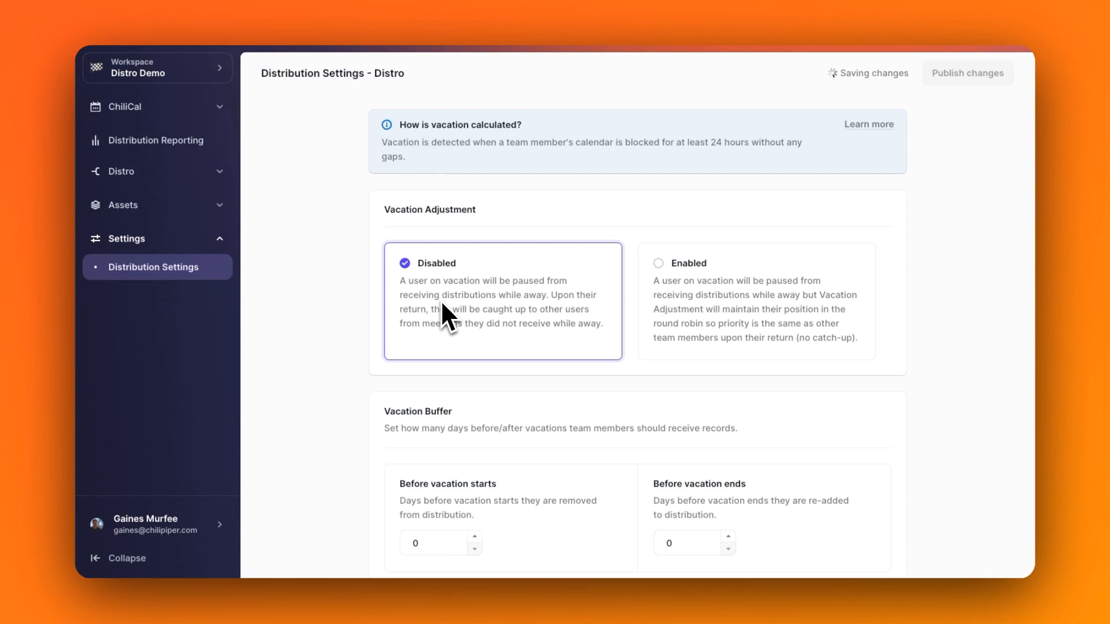
{"action": "scroll", "coordinate": [441, 315], "scroll_direction": "down", "scroll_amount": 2}
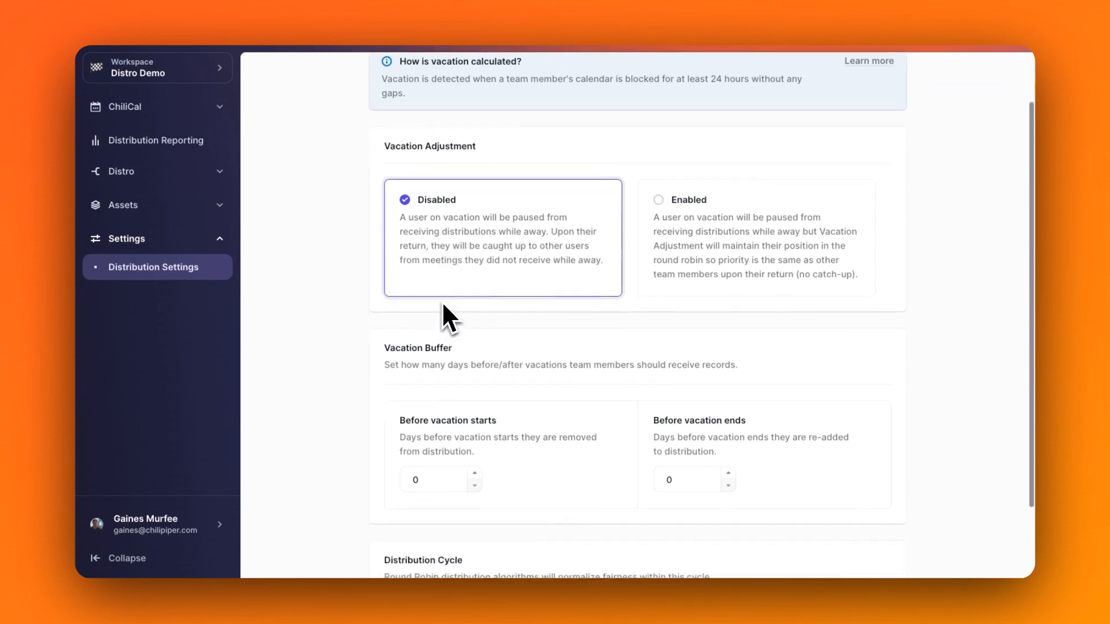
{"action": "left_click", "coordinate": [703, 204]}
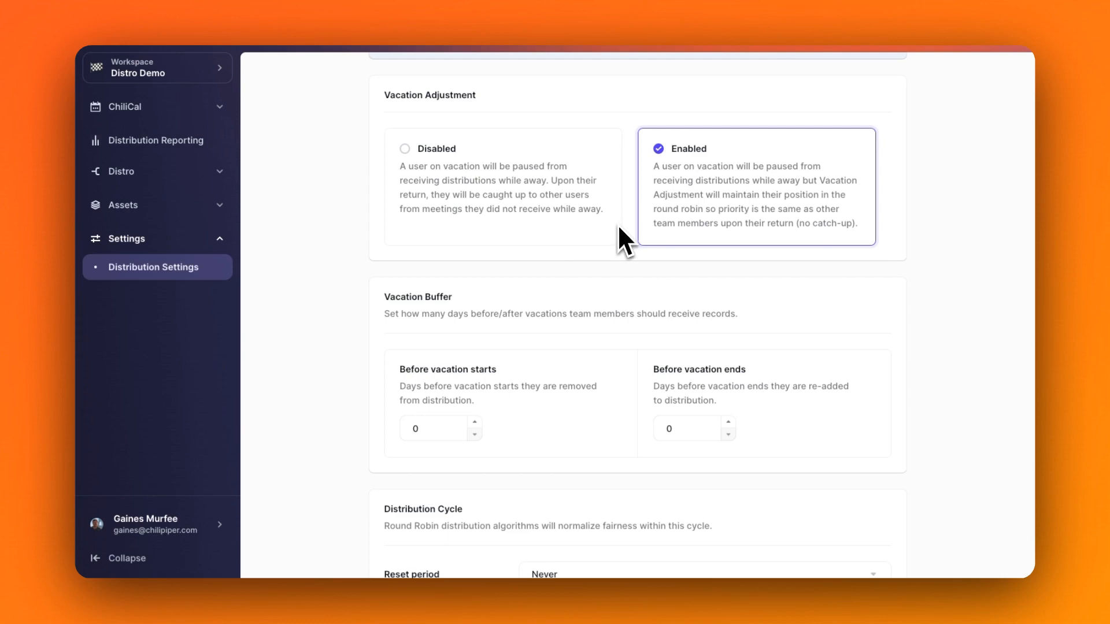
Set the vacation buffer to 3 days before vacation starts and 1 day before vacation ends
{"action": "left_click", "coordinate": [431, 427]}
{"action": "type", "text": "3"}
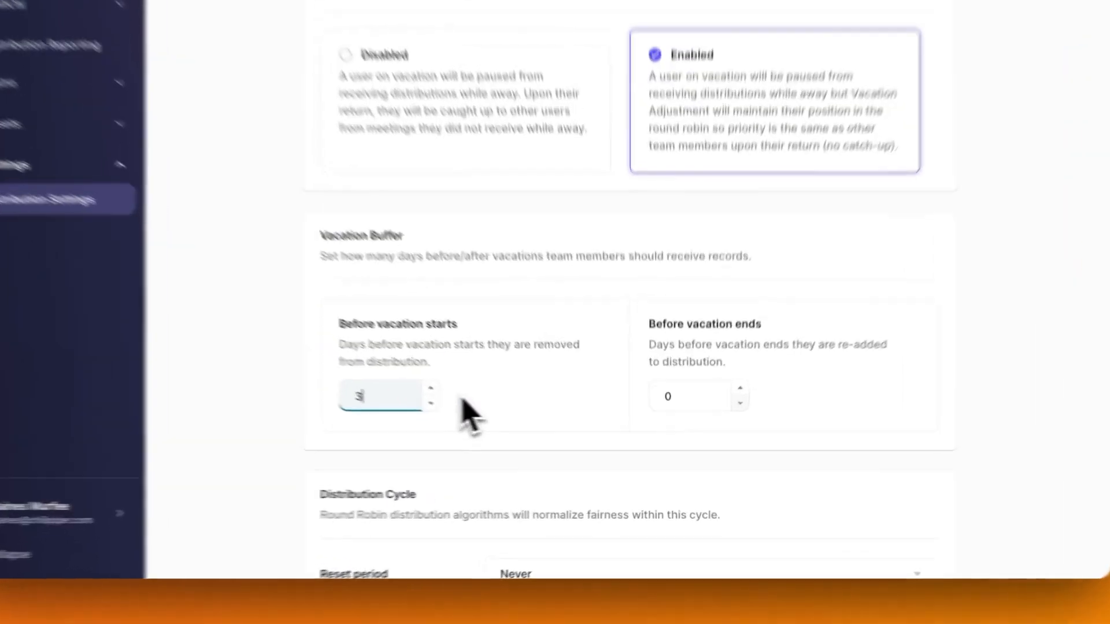
{"action": "left_click", "coordinate": [521, 429]}
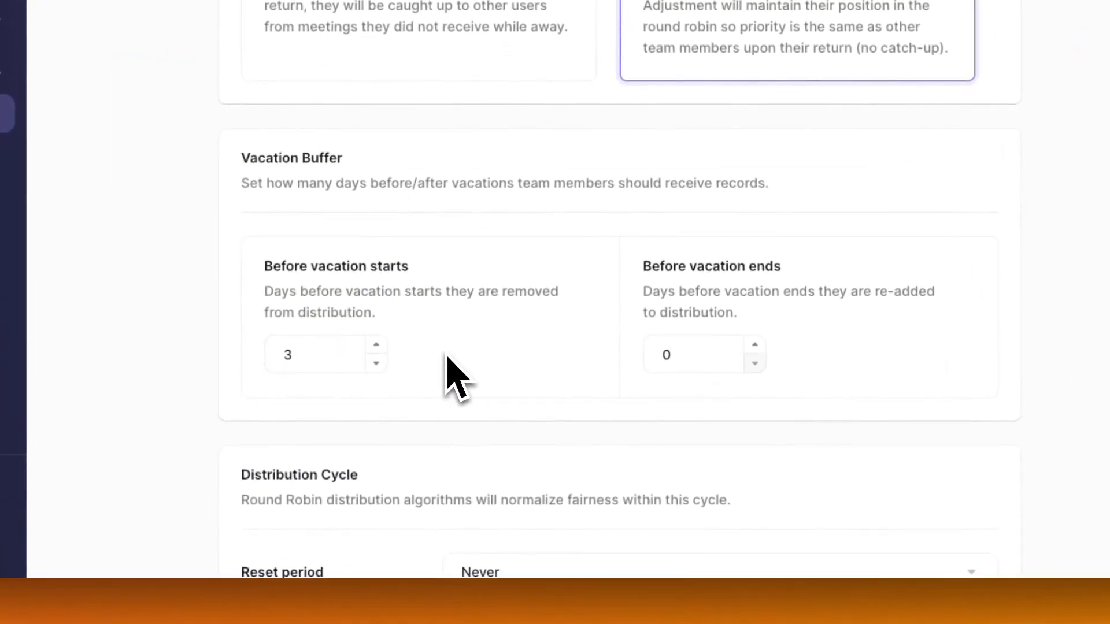
{"action": "left_click", "coordinate": [683, 356]}
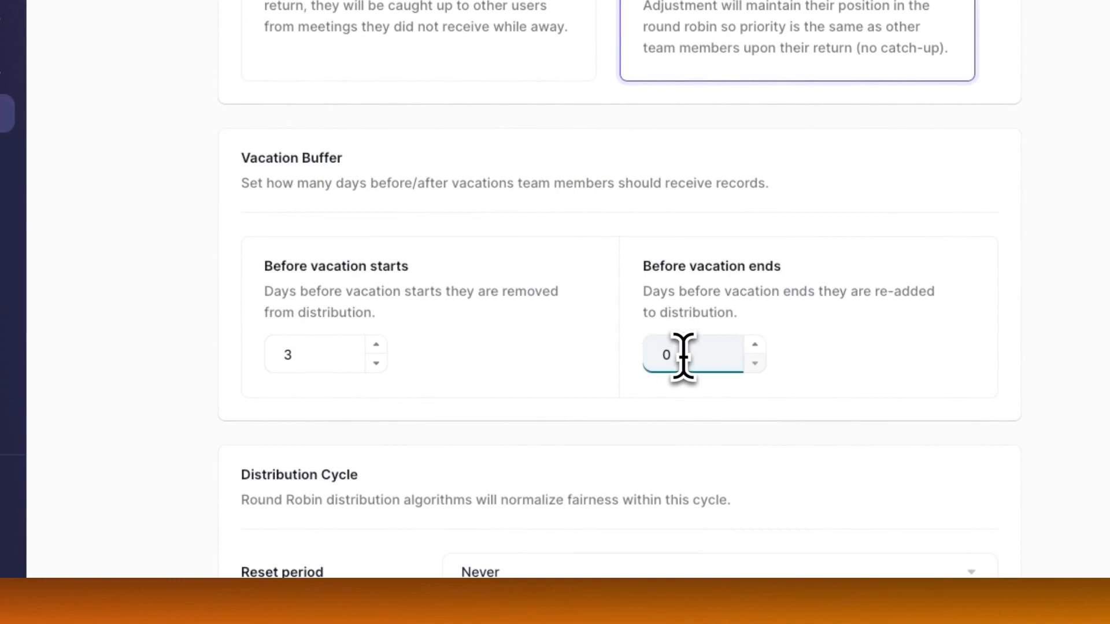
{"action": "key", "text": "BackSpace"}
{"action": "type", "text": "1"}
{"action": "left_click", "coordinate": [816, 376]}
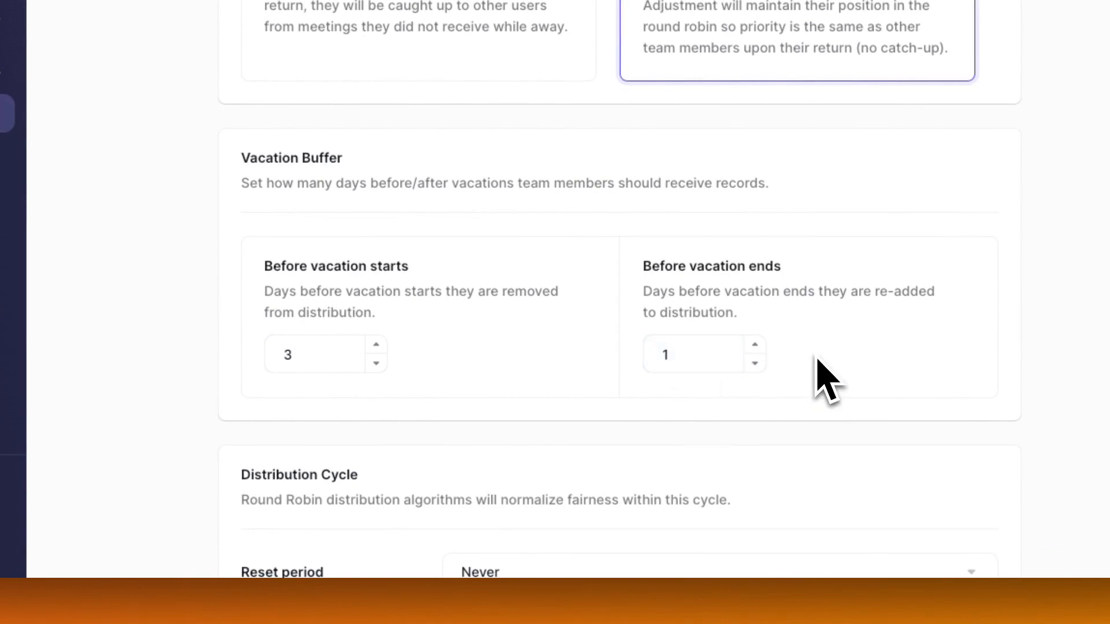
Try a Monthly reset period for the distribution cycle, and change it to Quarterly with reset months February, May, August, November
{"action": "scroll", "coordinate": [817, 361], "scroll_direction": "down", "scroll_amount": 1}
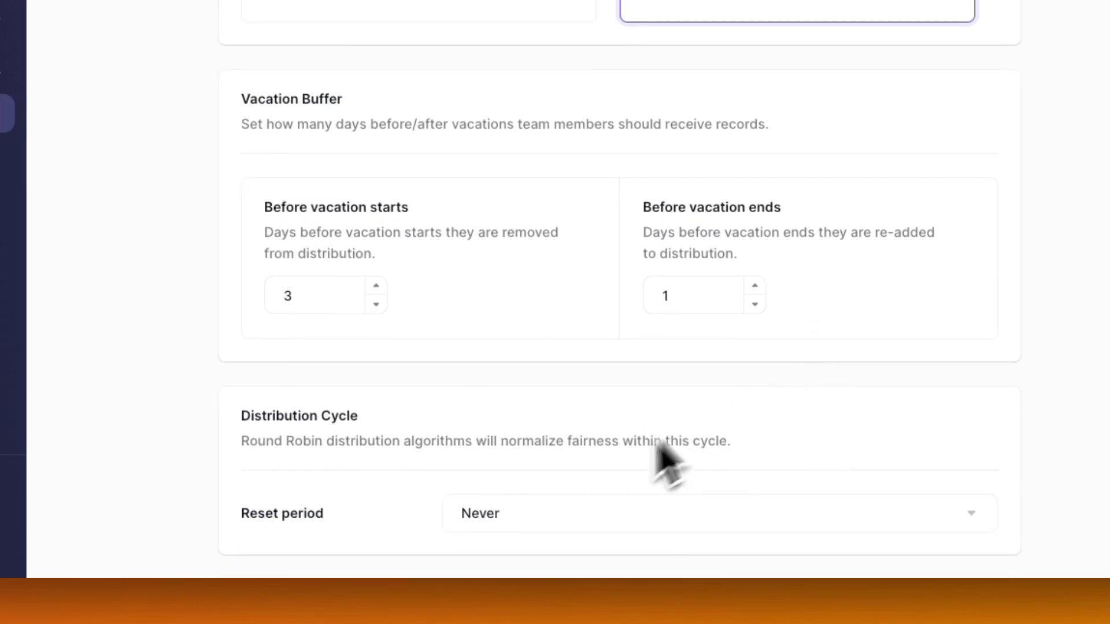
{"action": "left_click", "coordinate": [536, 518]}
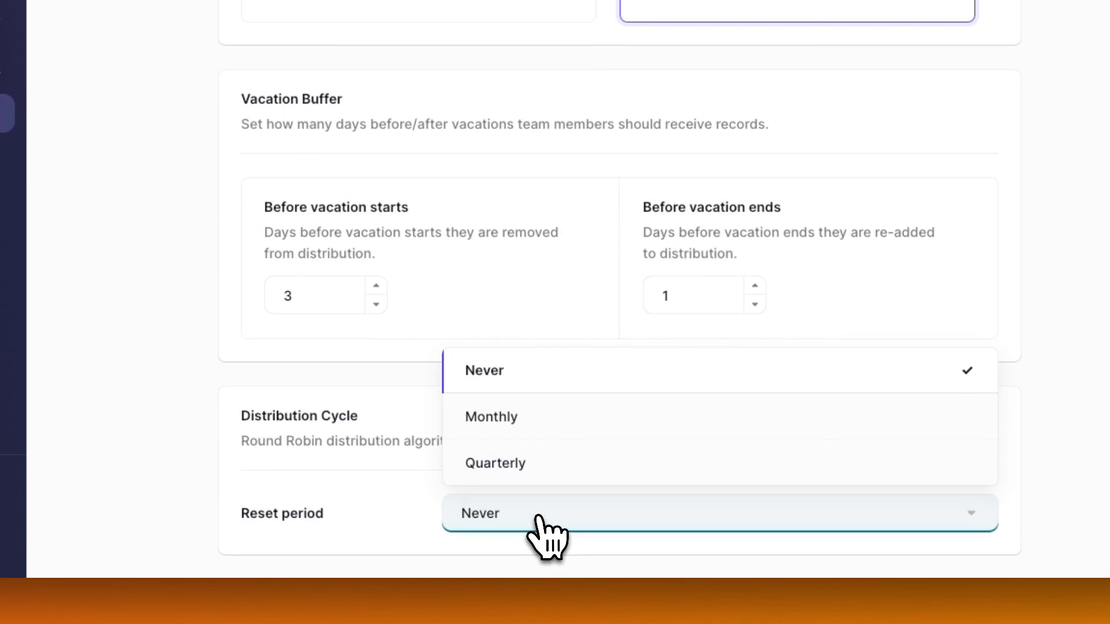
{"action": "left_click", "coordinate": [492, 421]}
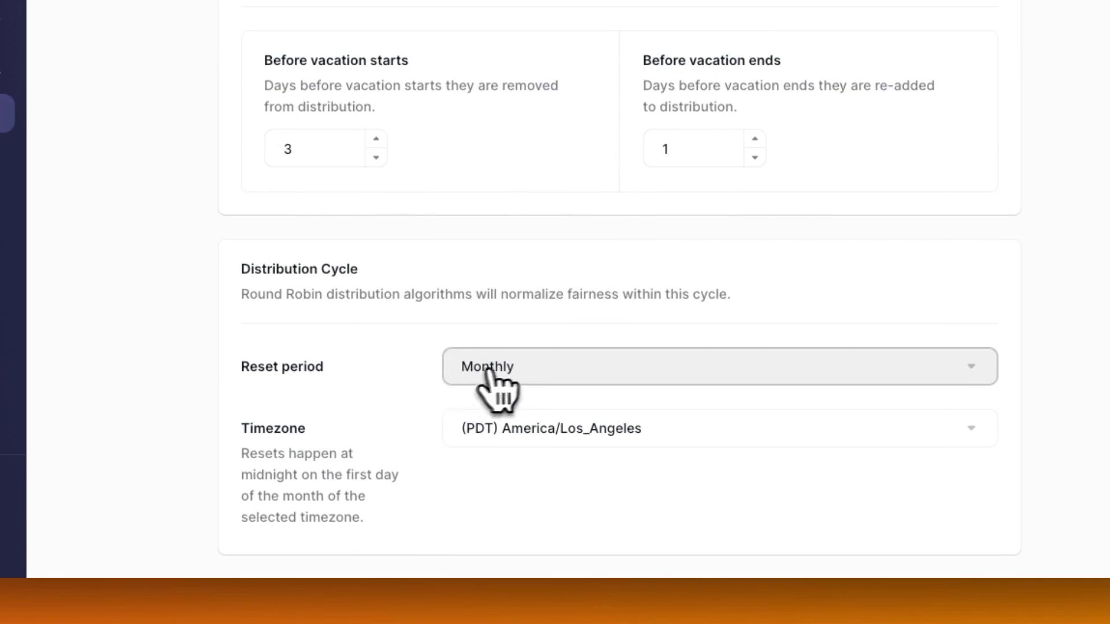
{"action": "left_click", "coordinate": [506, 373]}
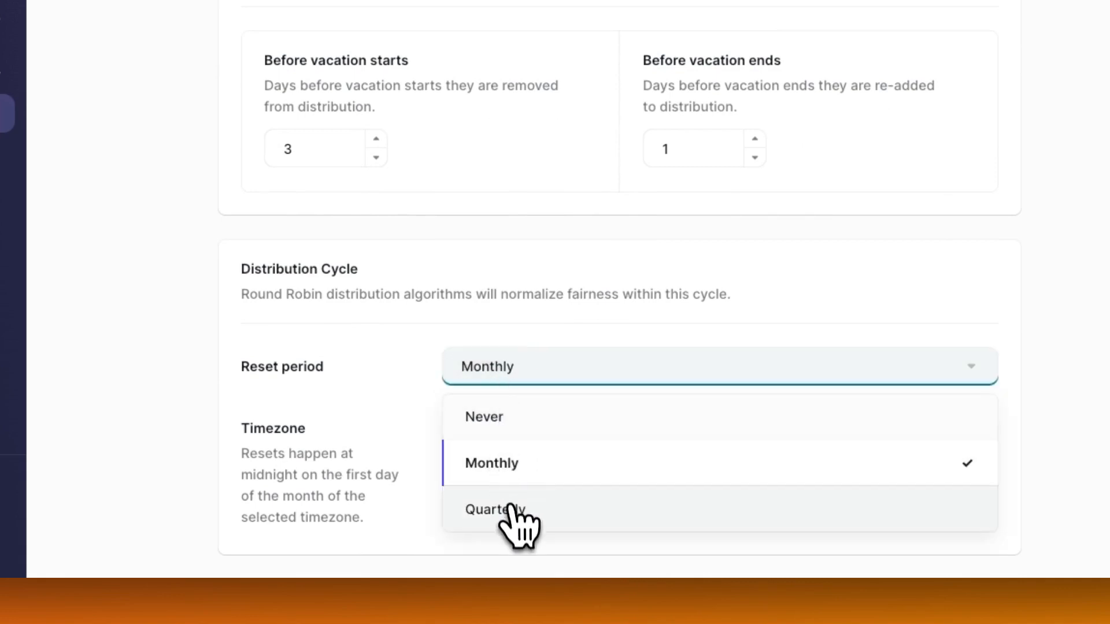
{"action": "left_click", "coordinate": [576, 512]}
{"action": "scroll", "coordinate": [578, 518], "scroll_direction": "down", "scroll_amount": 2}
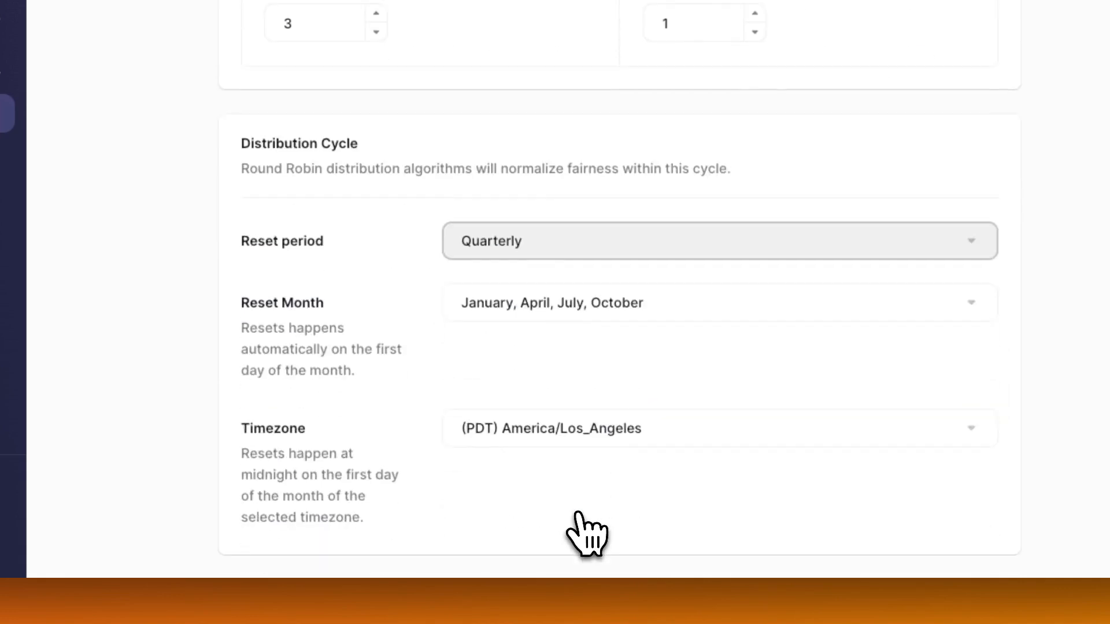
{"action": "left_click", "coordinate": [578, 309]}
{"action": "left_click", "coordinate": [580, 400]}
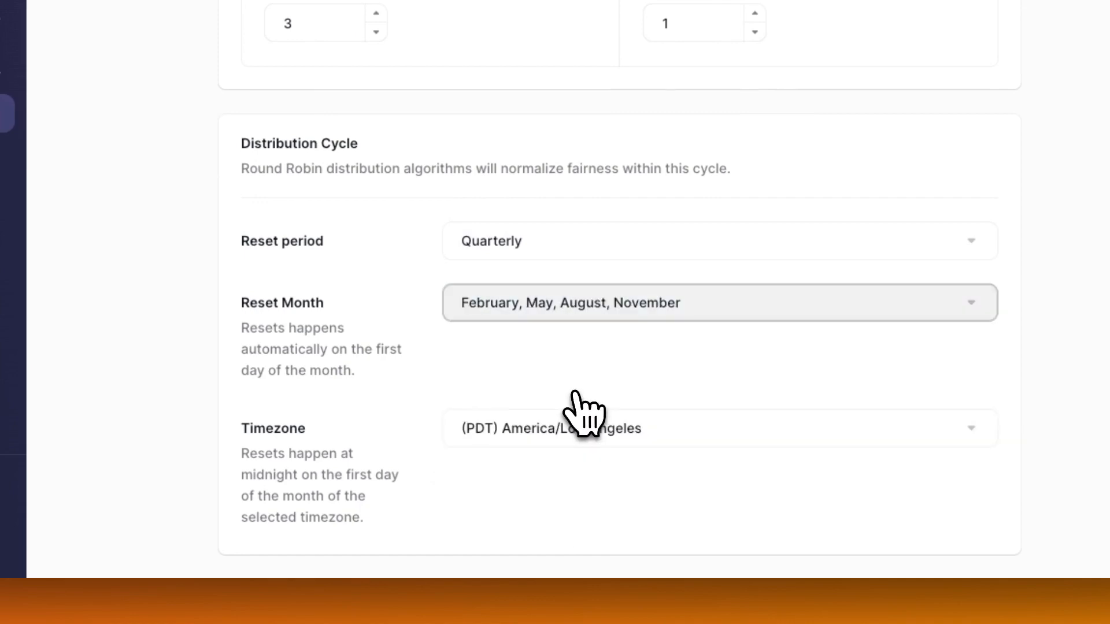
Browse the time zones available for the distribution cycle reset without changing the selection
{"action": "left_click", "coordinate": [578, 427]}
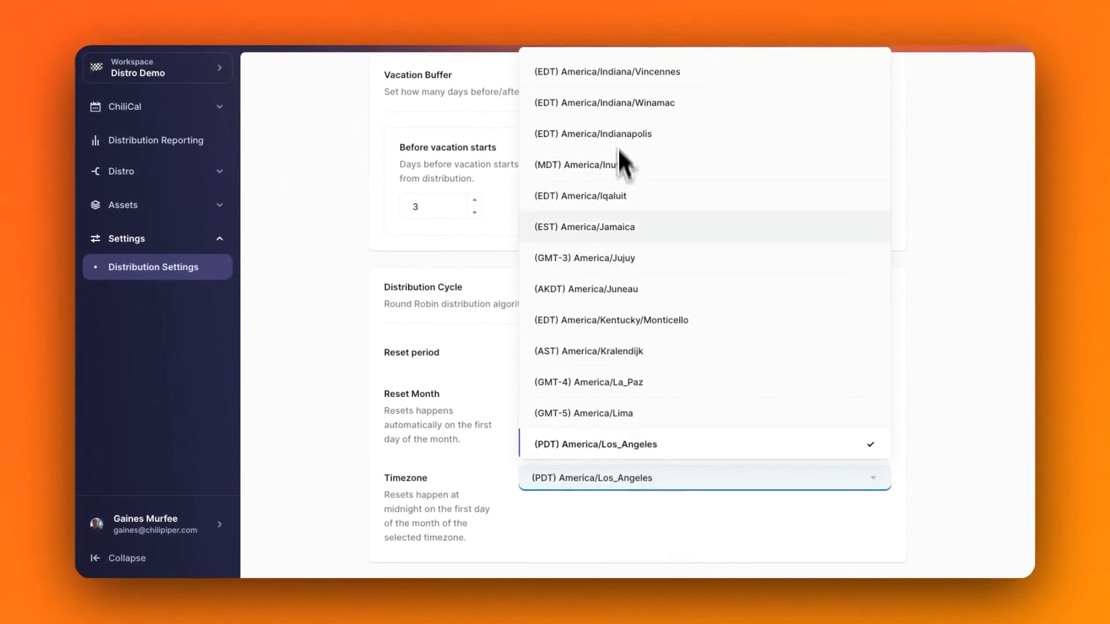
{"action": "scroll", "coordinate": [619, 312], "scroll_direction": "down", "scroll_amount": 5}
{"action": "scroll", "coordinate": [616, 313], "scroll_direction": "down", "scroll_amount": 8}
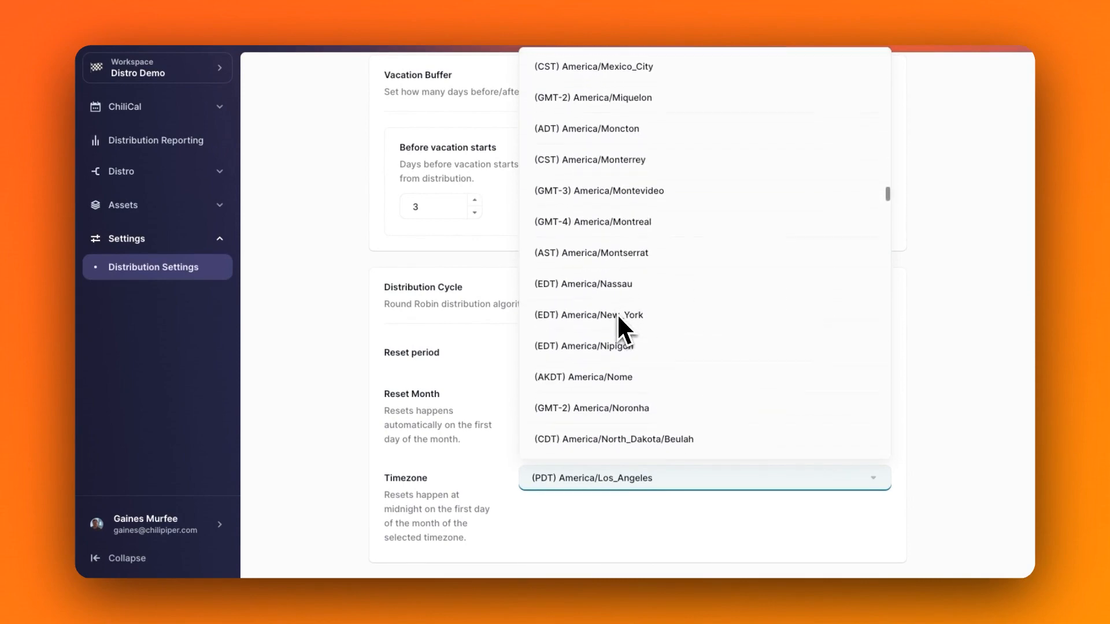
{"action": "left_click", "coordinate": [484, 328]}
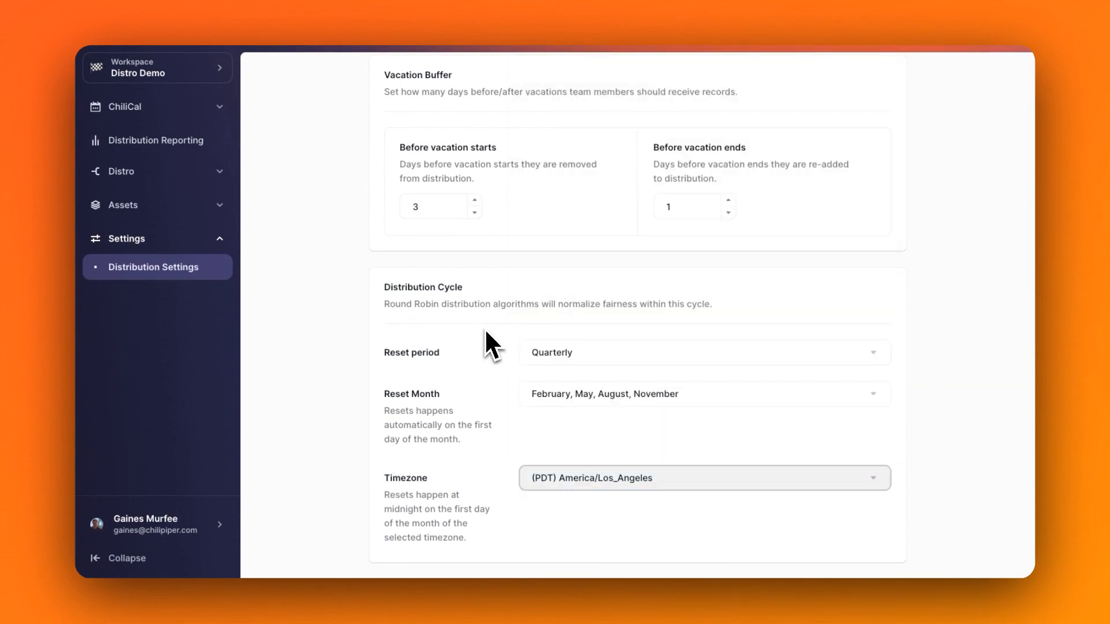